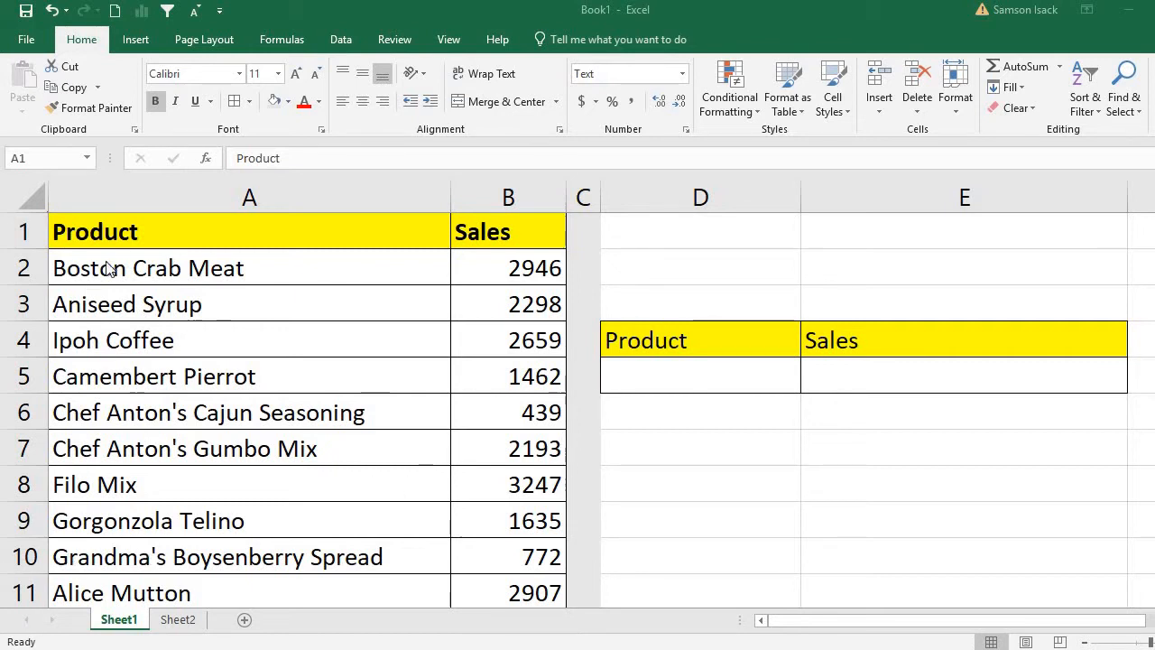
- Look over the Product and Sales columns of the source table from the headers down to the last row
click(200, 202)
click(546, 196)
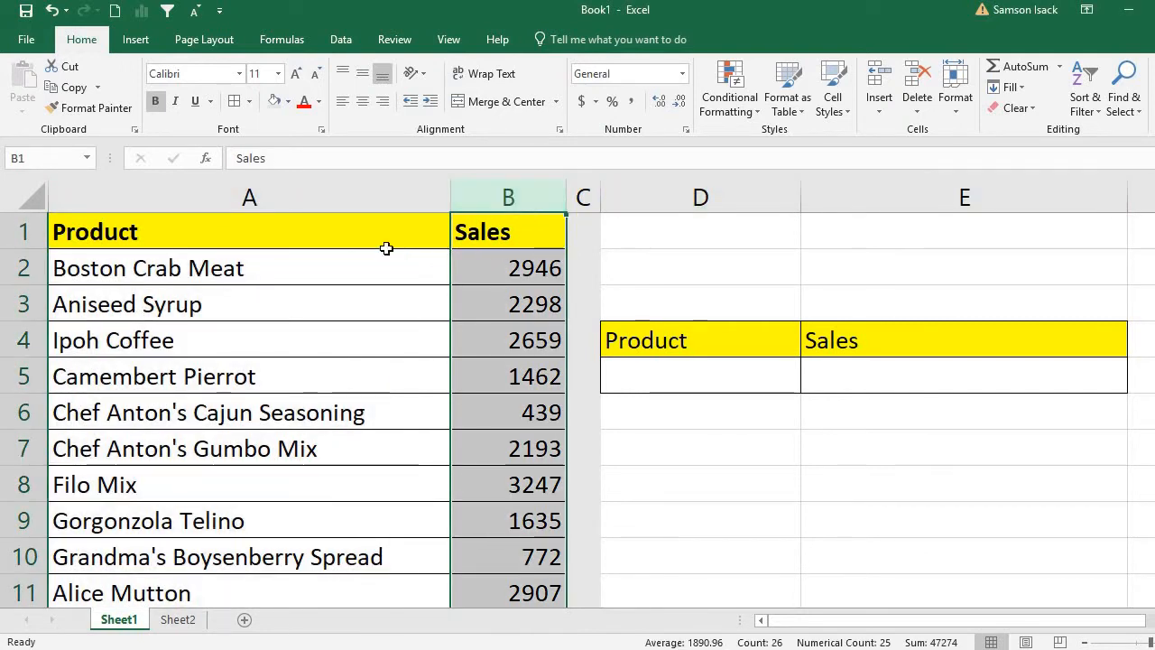
click(387, 246)
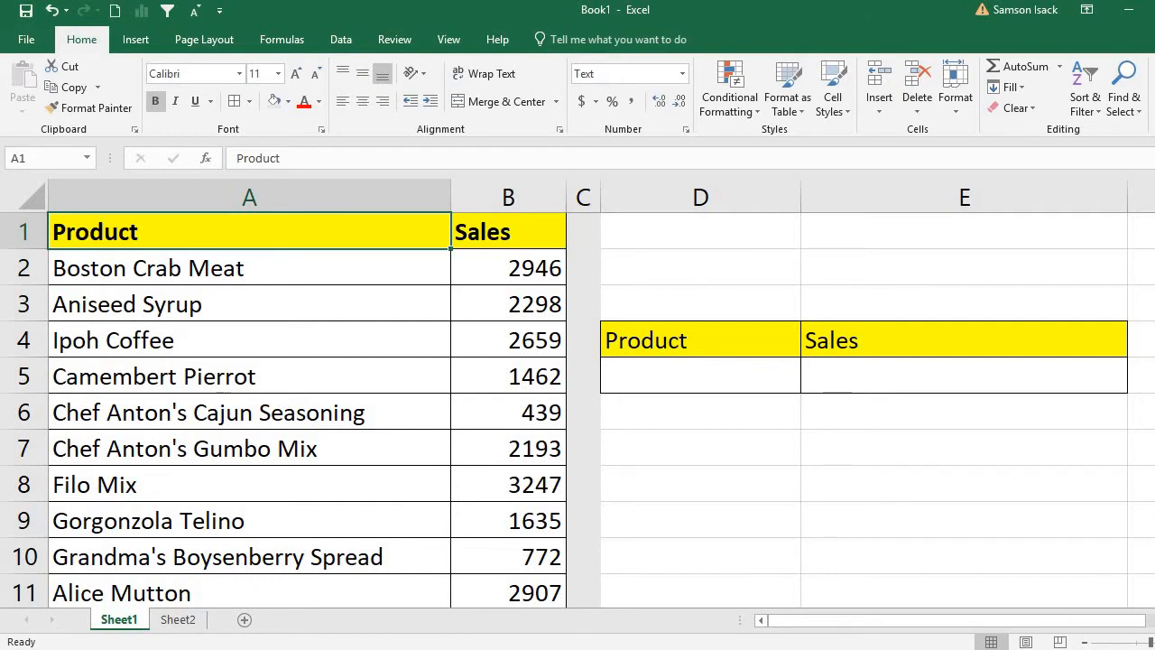
scroll(941, 402, down, 6)
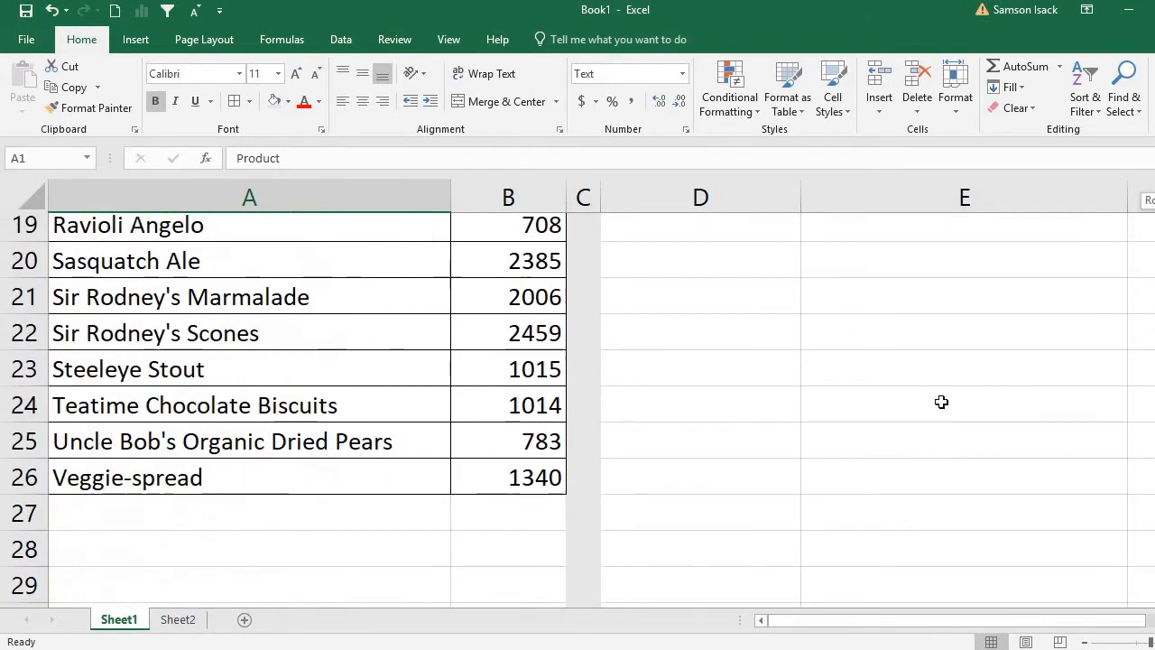
click(508, 478)
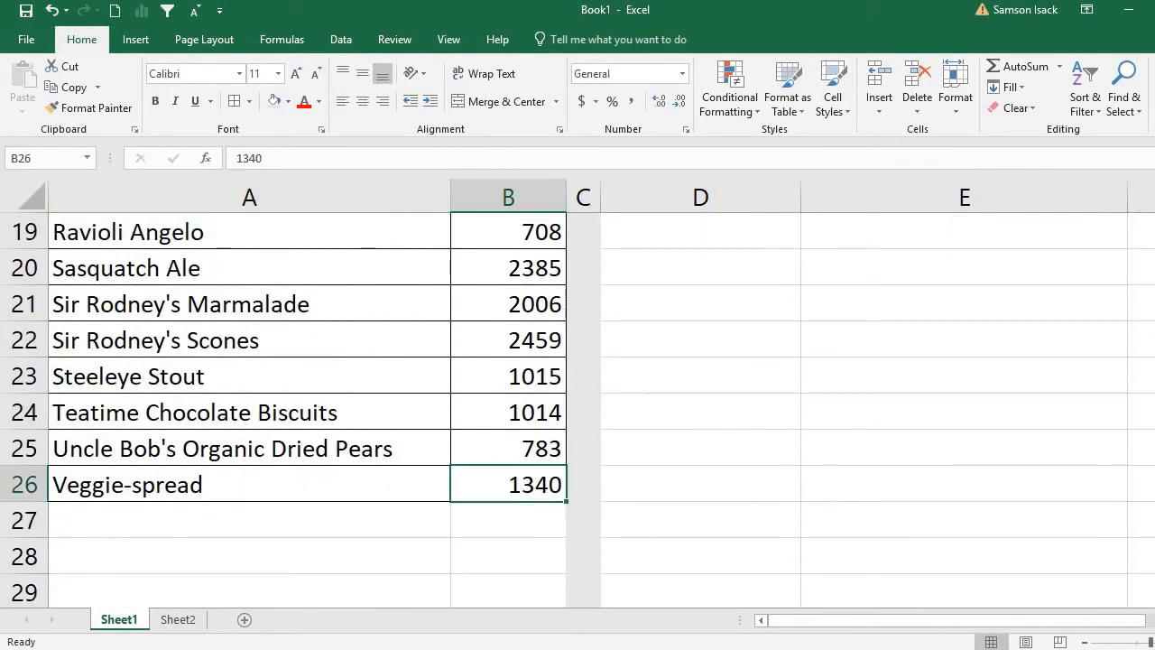
scroll(797, 338, up, 6)
click(676, 380)
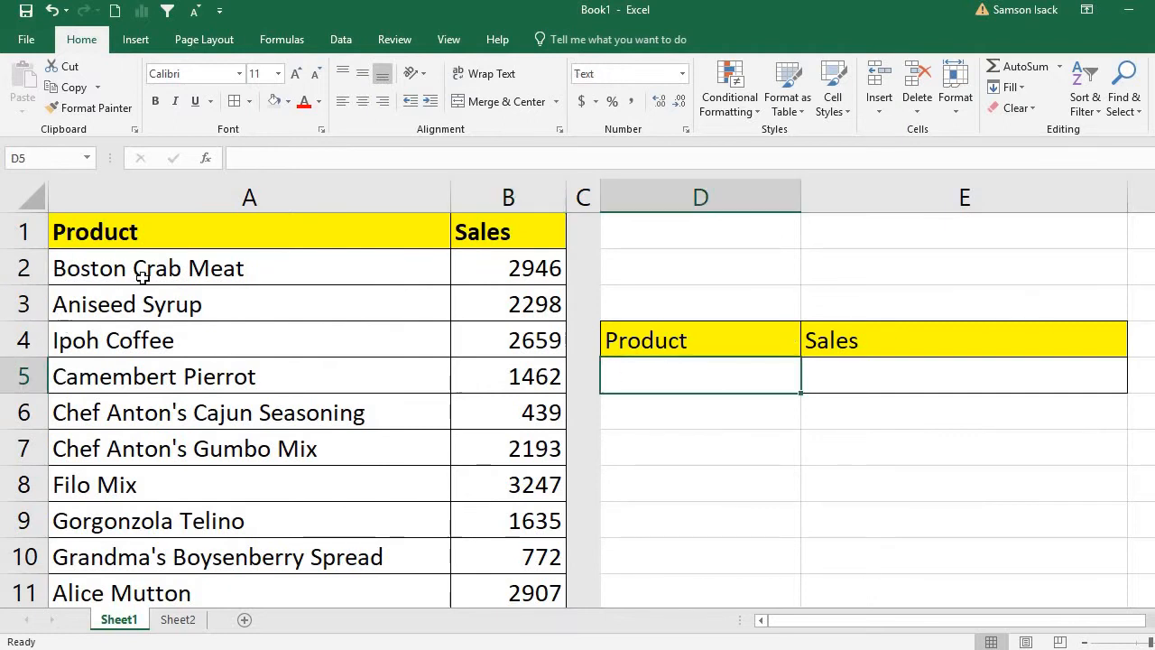
- Copy Boston Crab Meat from cell A2 into the Product lookup cell D5
click(170, 263)
right_click(172, 264)
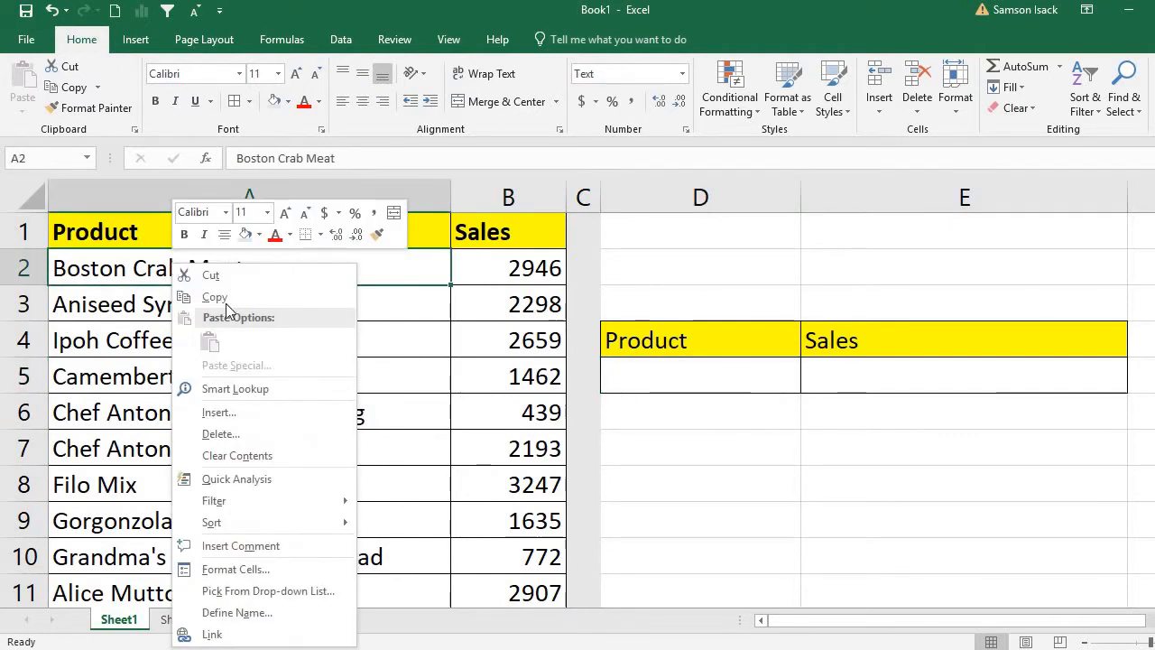
click(215, 297)
click(737, 371)
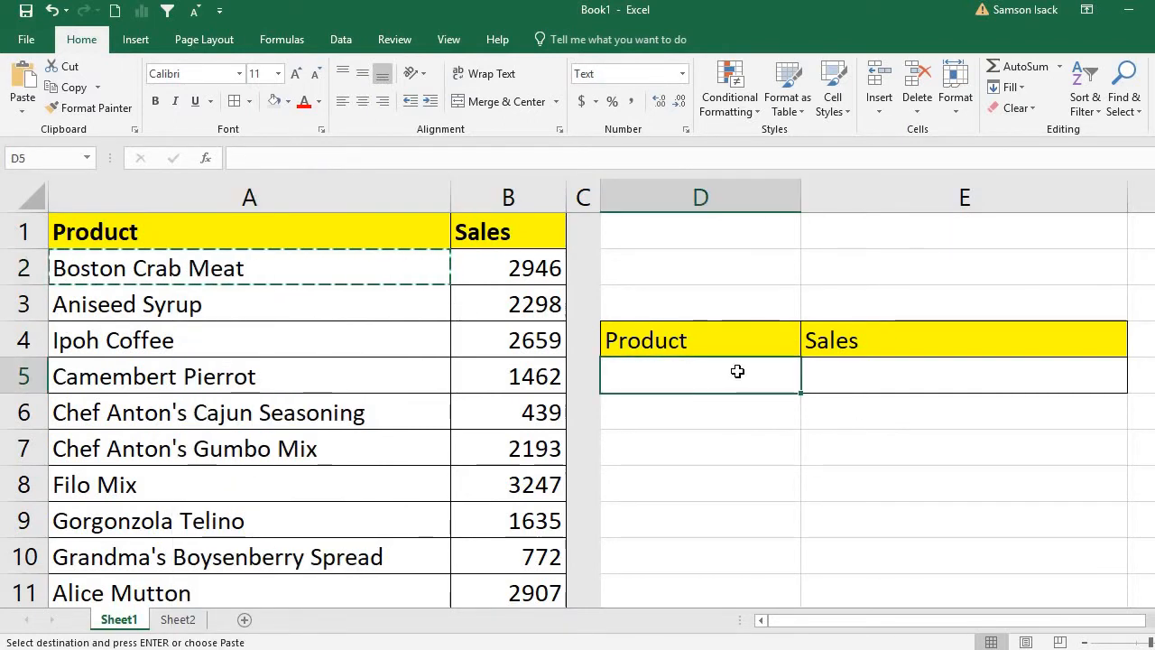
right_click(737, 371)
click(804, 343)
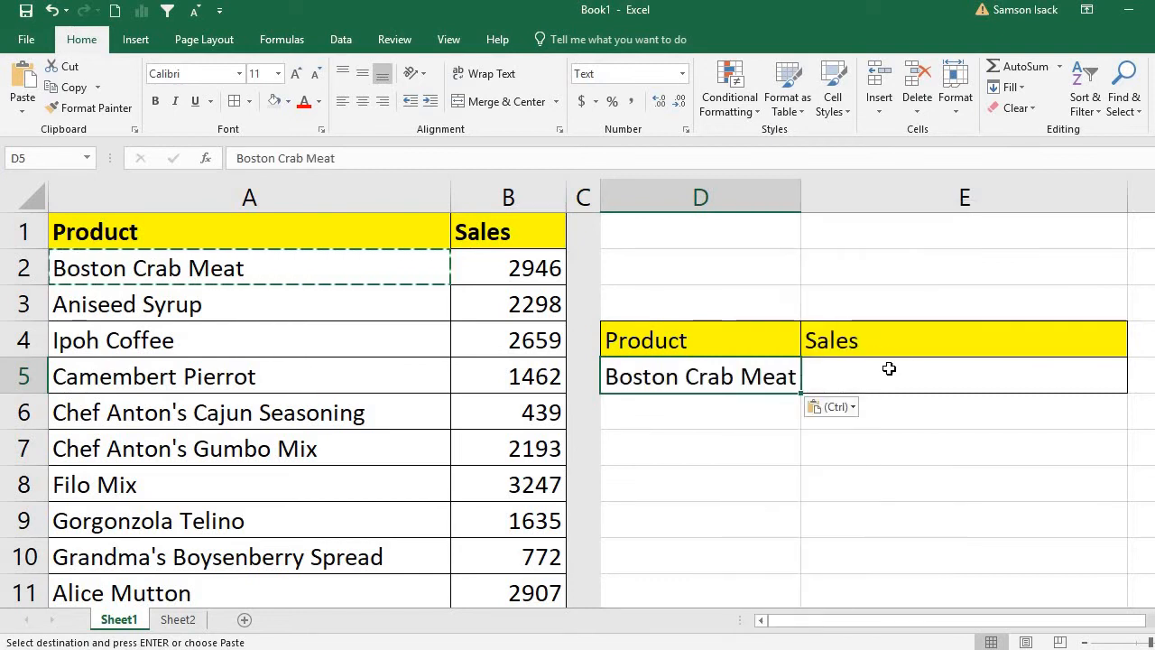
click(889, 368)
click(677, 380)
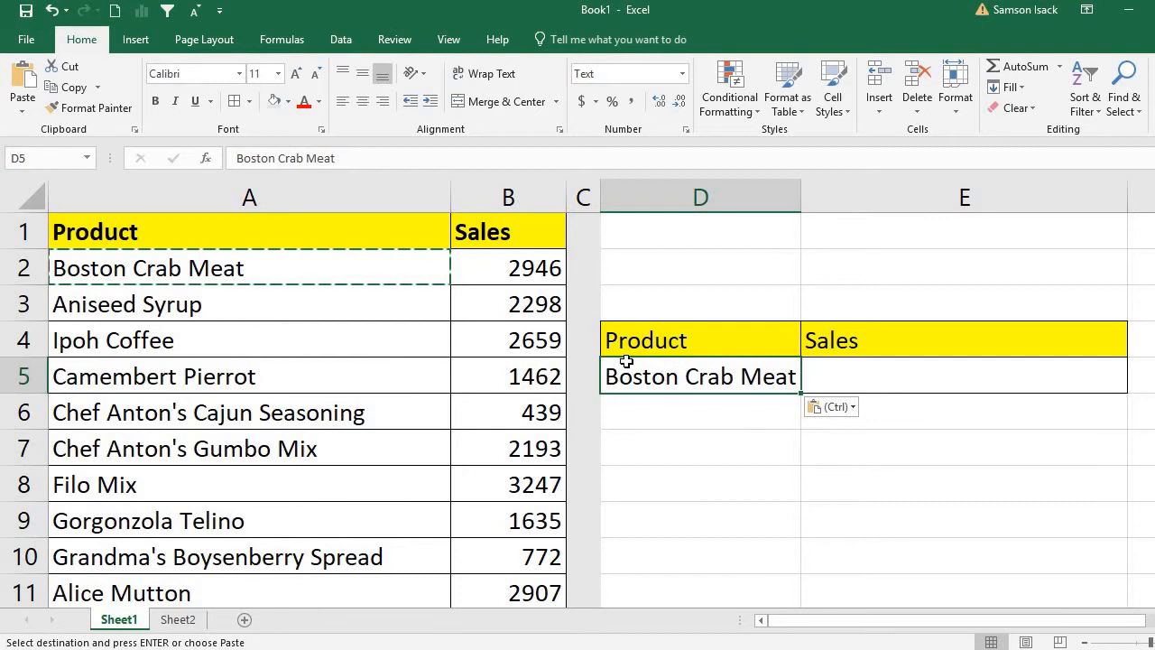
- Begin a VLOOKUP formula in the Sales cell E5 with D5 as the lookup value
click(840, 379)
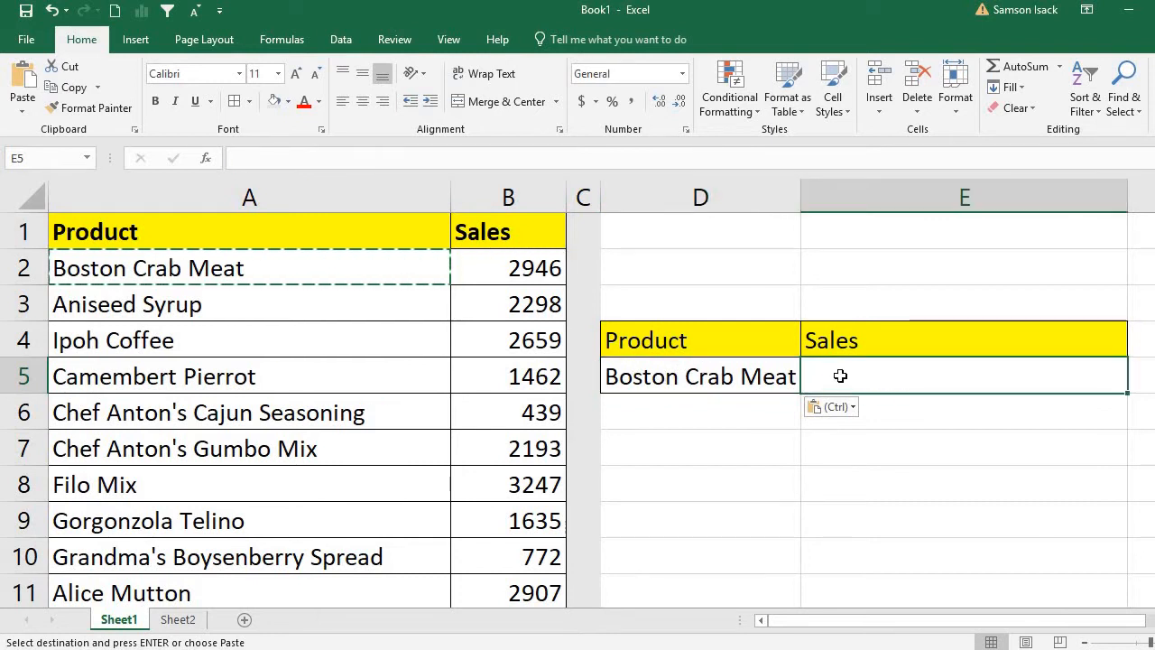
text(=v)
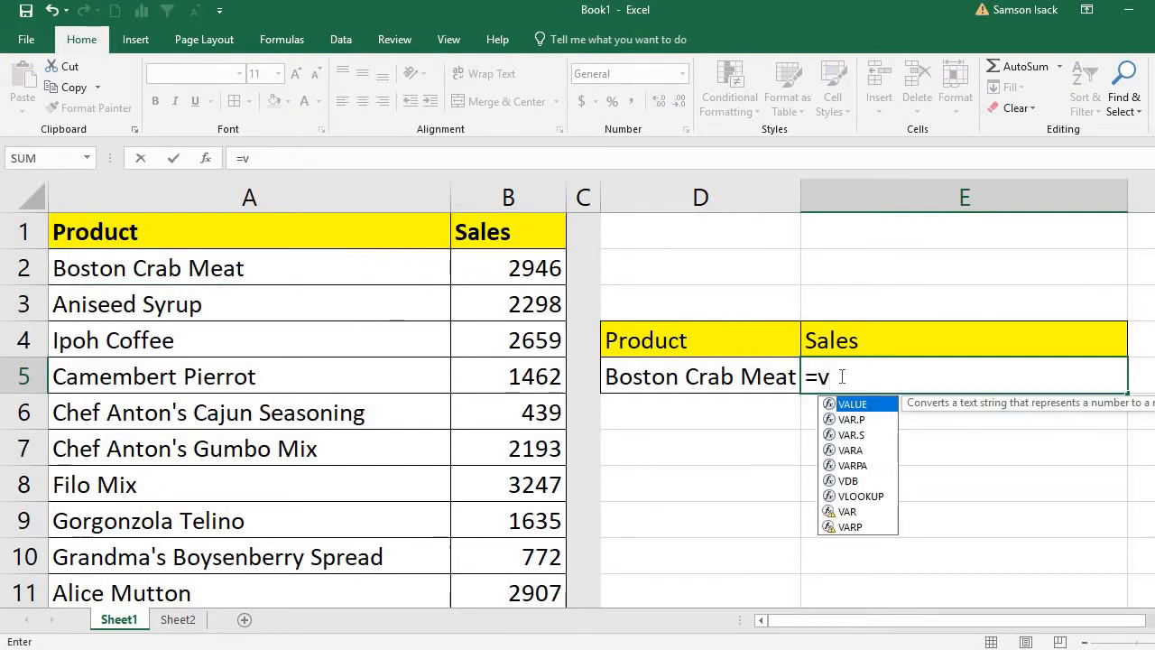
text(lookup)
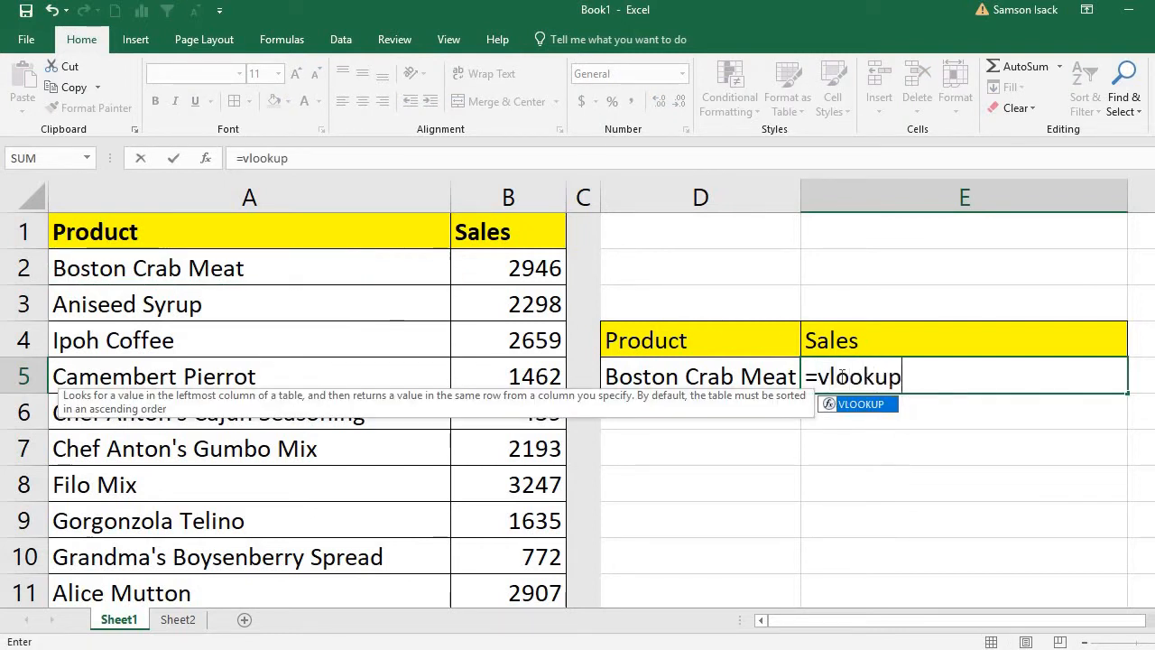
text(()
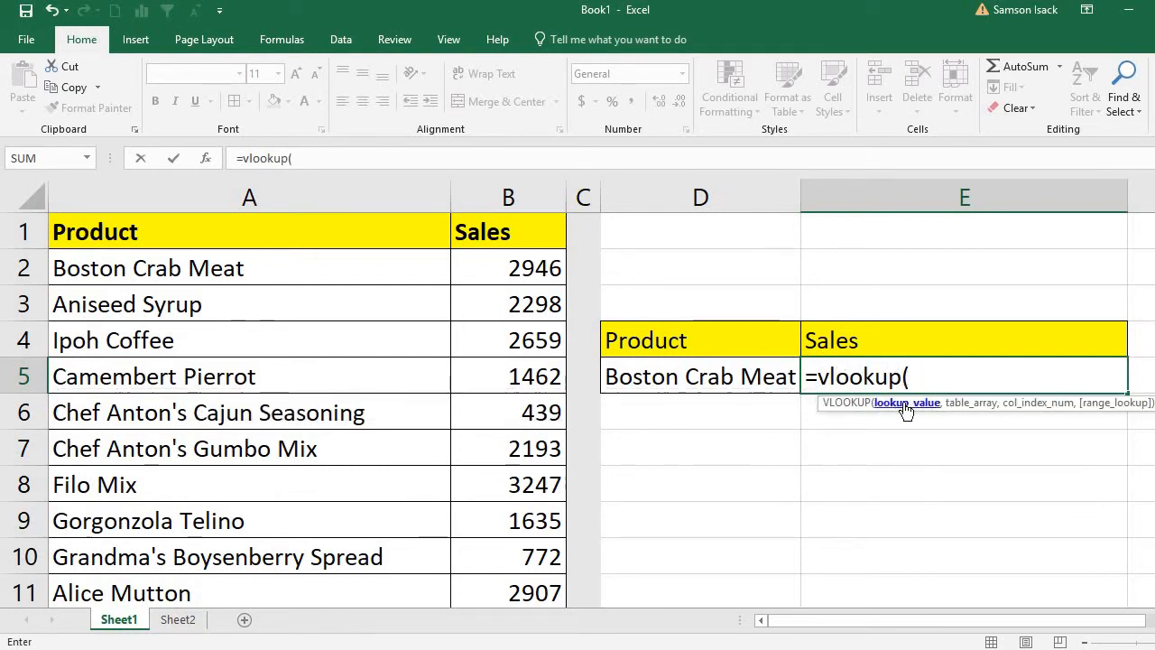
click(767, 376)
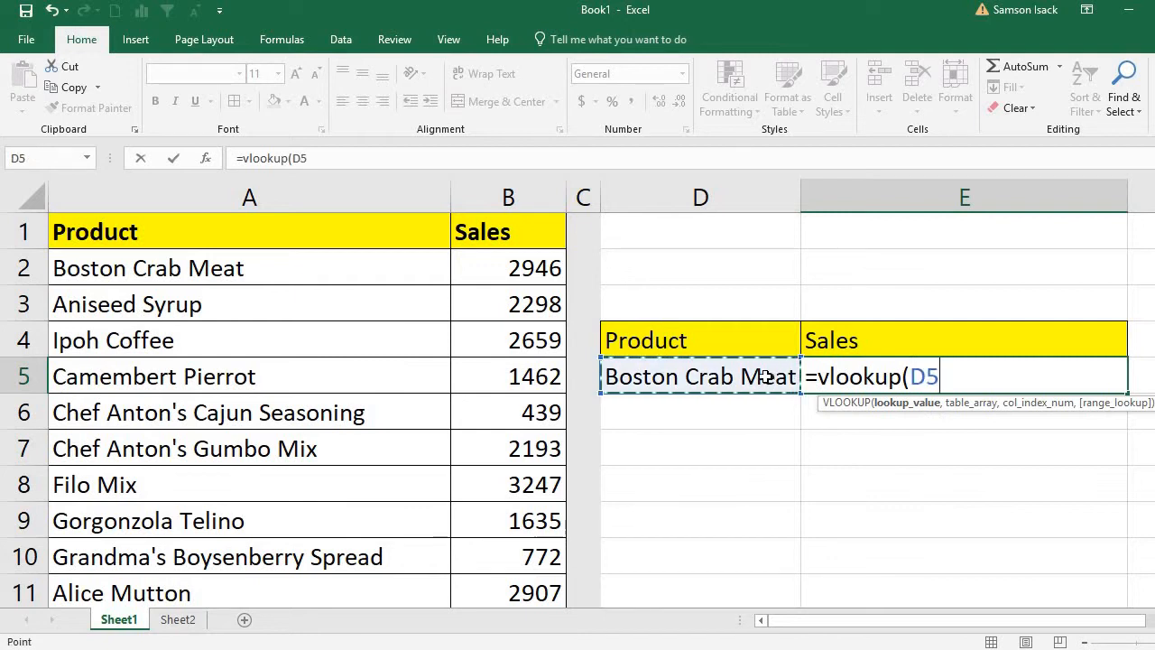
text(,)
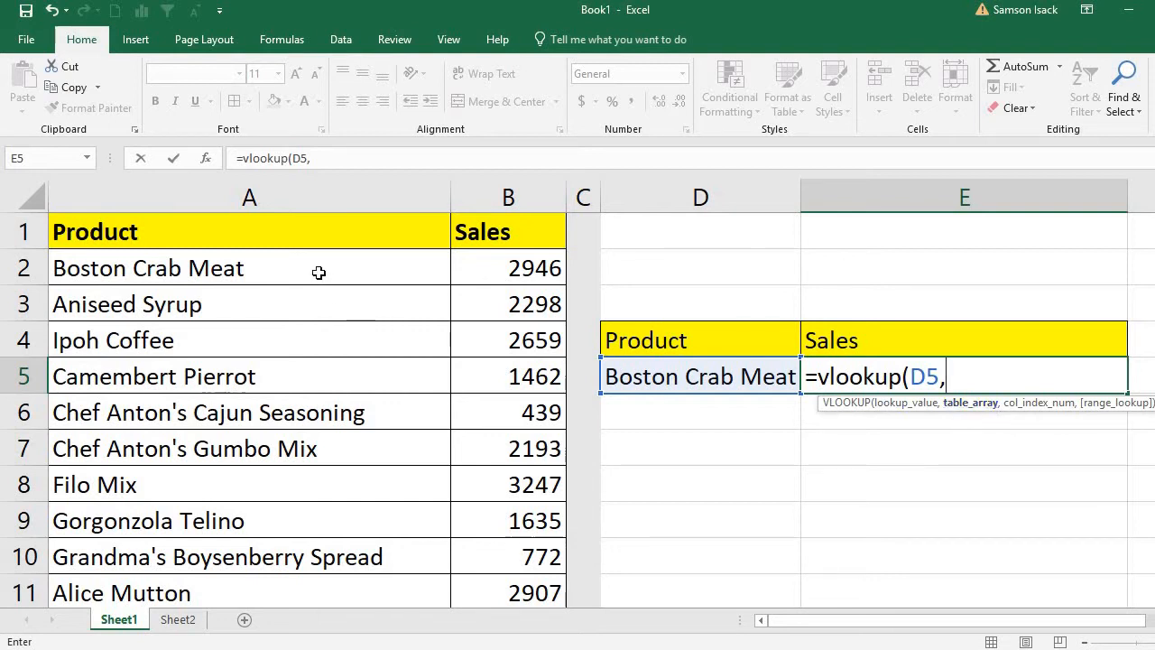
- Add the source range A2:B26 as the table array of the VLOOKUP formula
drag(416, 262, 487, 307)
drag(479, 422, 464, 557)
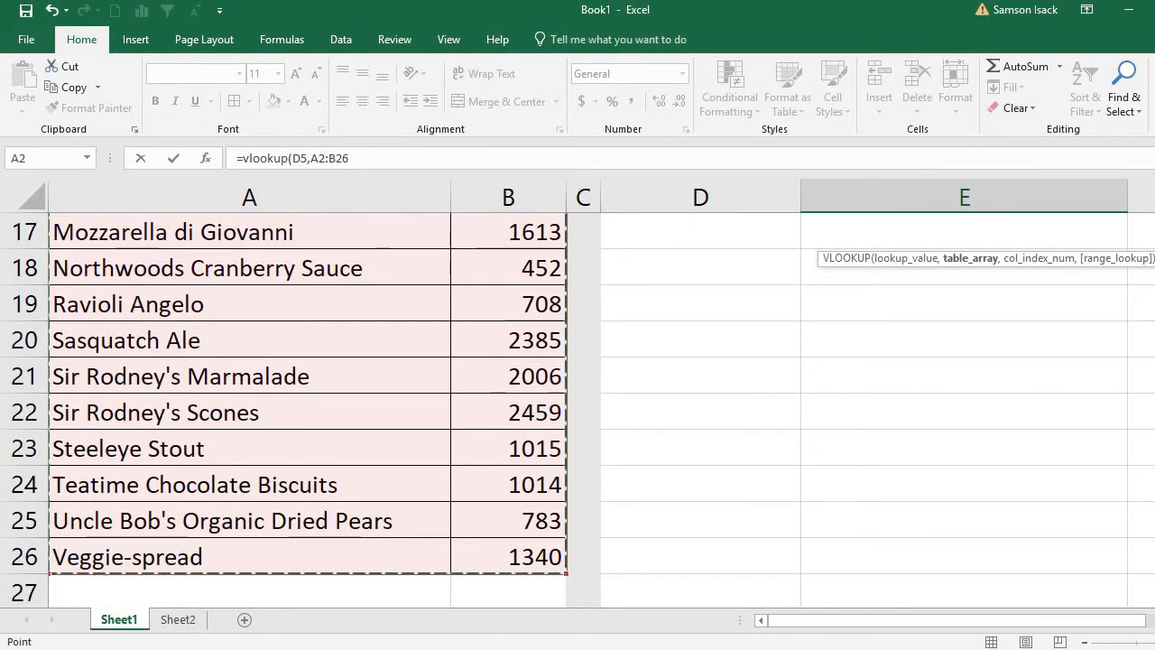
scroll(578, 409, up, 6)
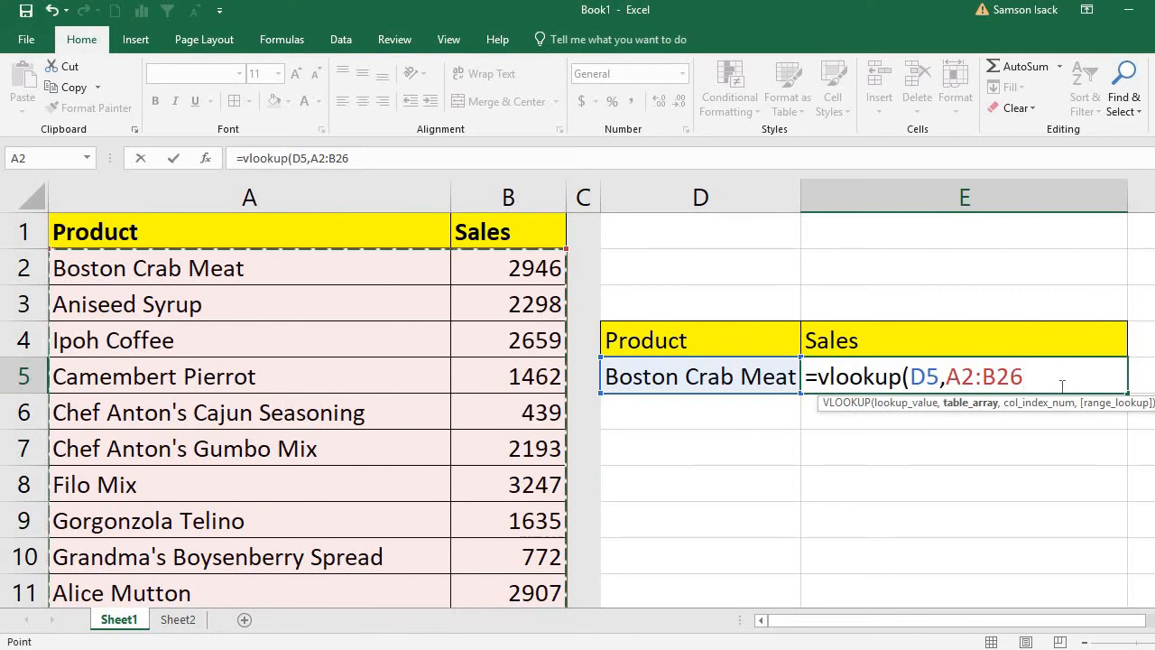
text(,)
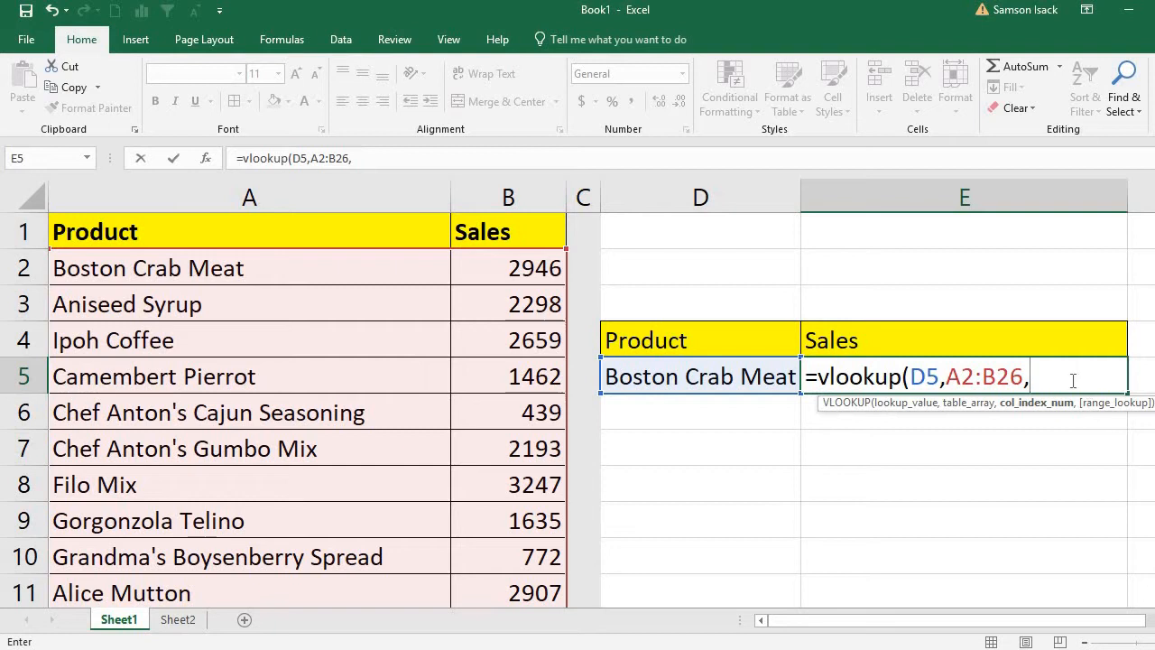
- Finish the VLOOKUP with column index 2 and FALSE for an exact match, and compare E5 with the Boston Crab Meat source row
text(2,)
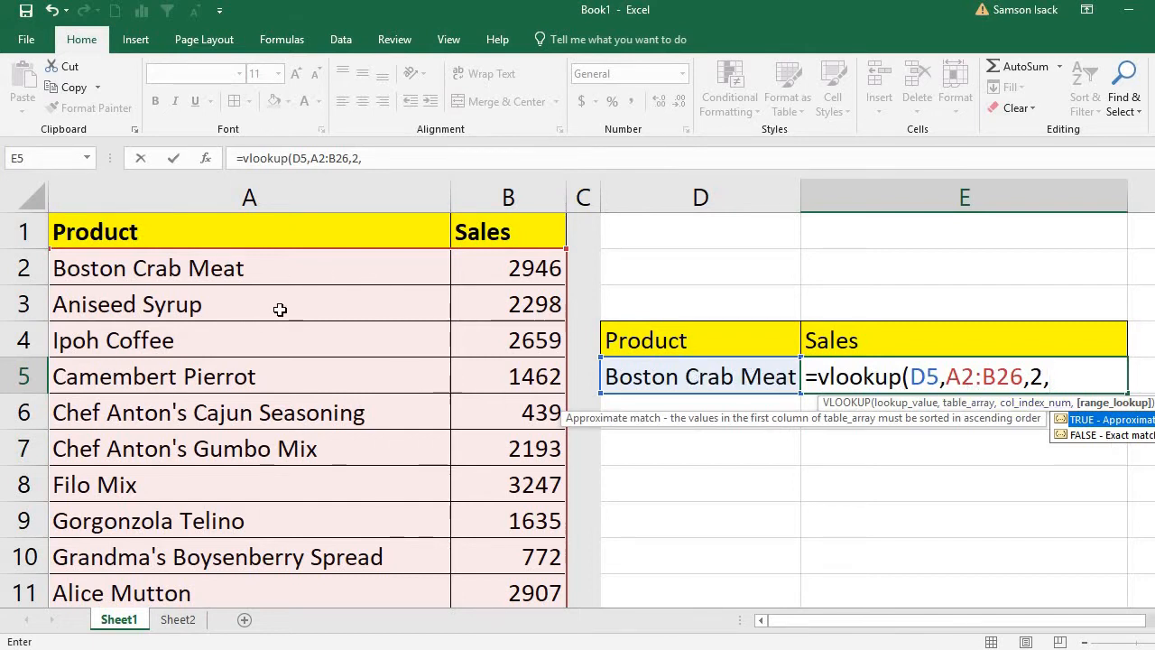
double_click(1096, 435)
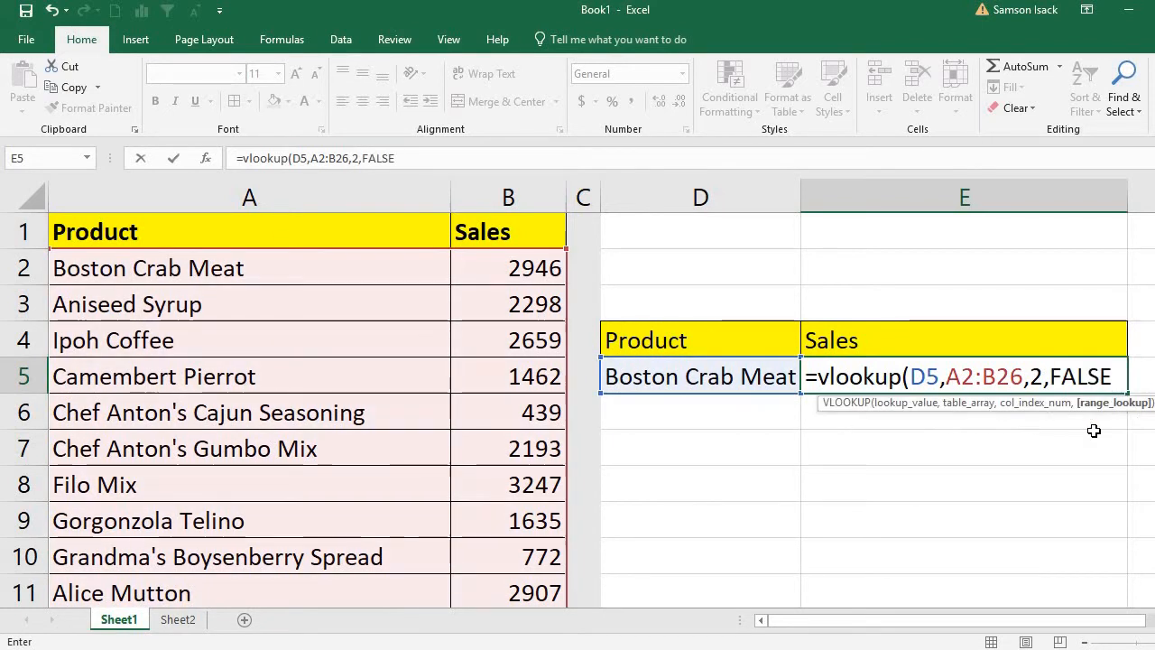
text())
key(Return)
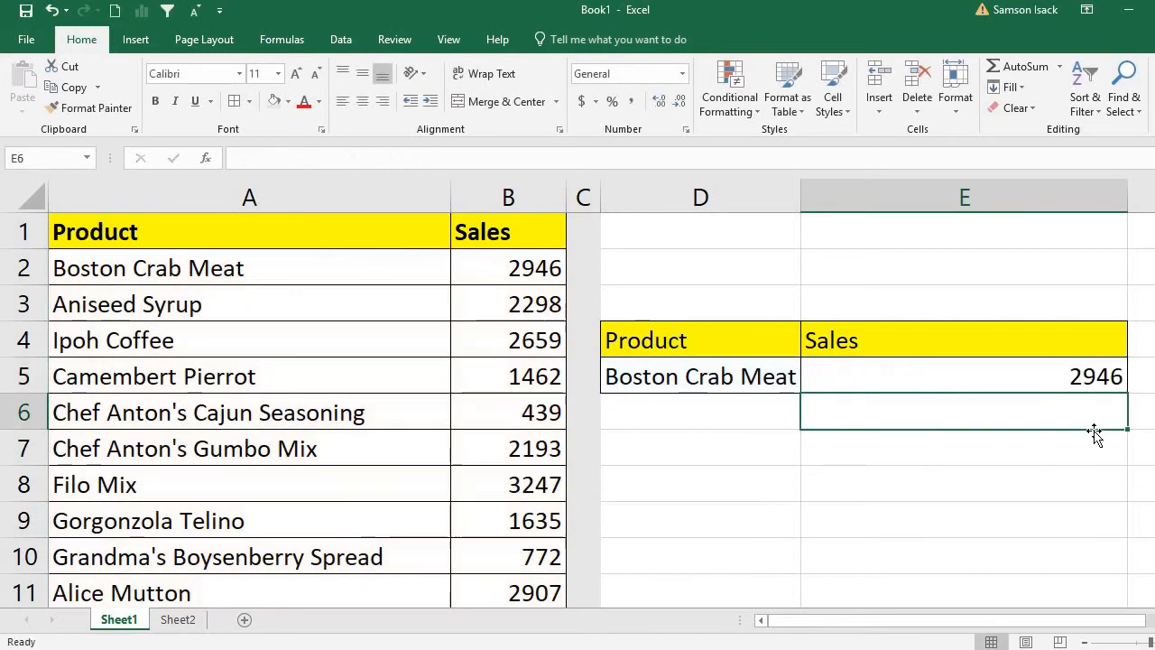
click(902, 372)
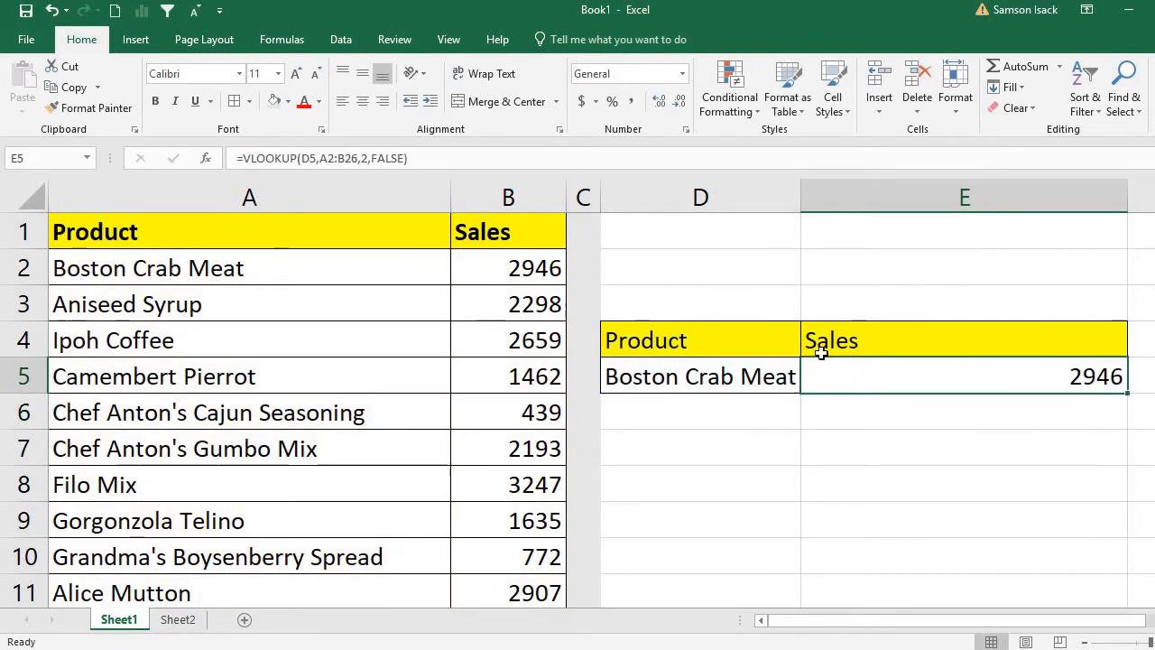
click(489, 269)
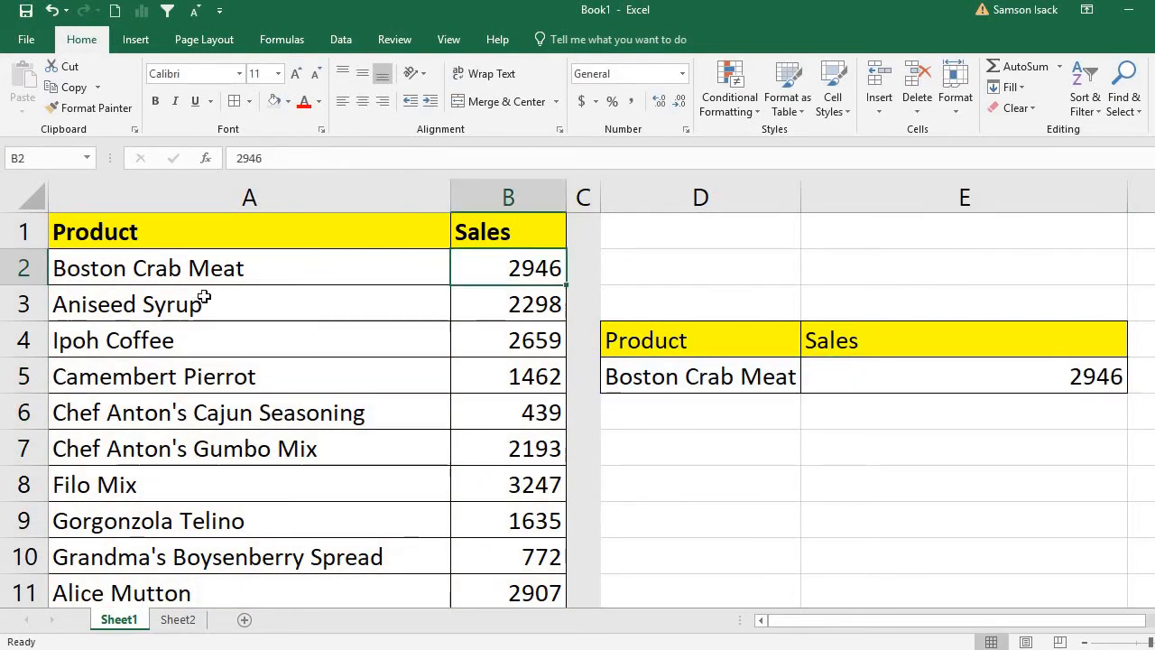
click(298, 271)
click(726, 372)
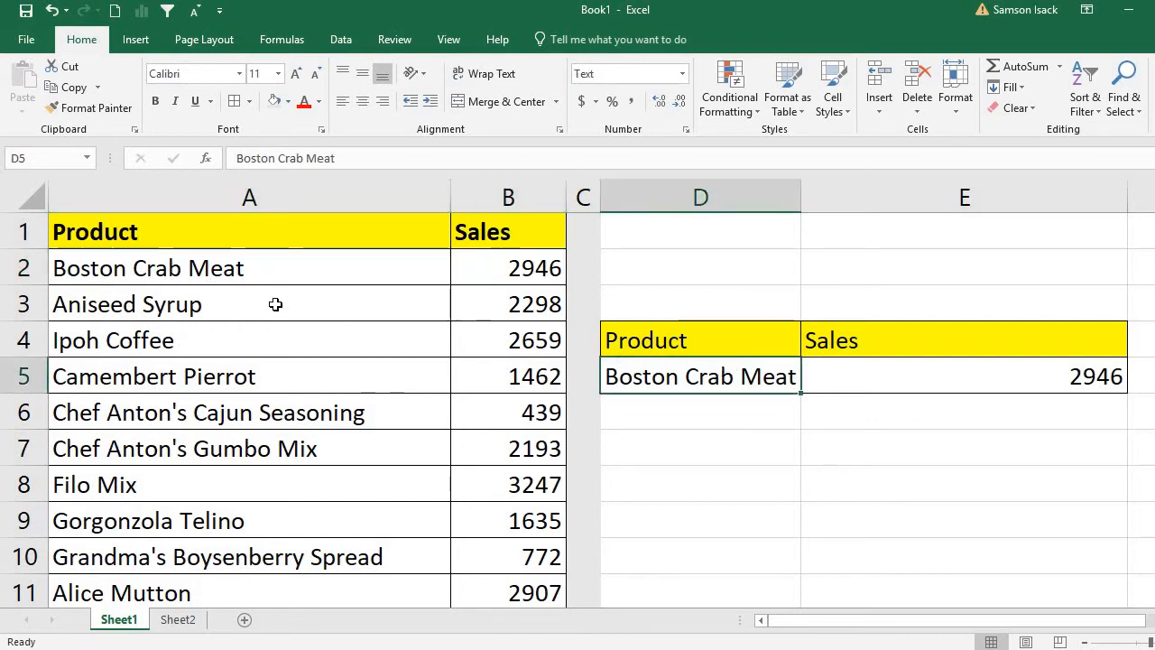
- Replace the product in D5 with Aniseed Syrup copied from cell A3, and check the formula in E5
click(271, 297)
double_click(251, 302)
drag(251, 301, 87, 305)
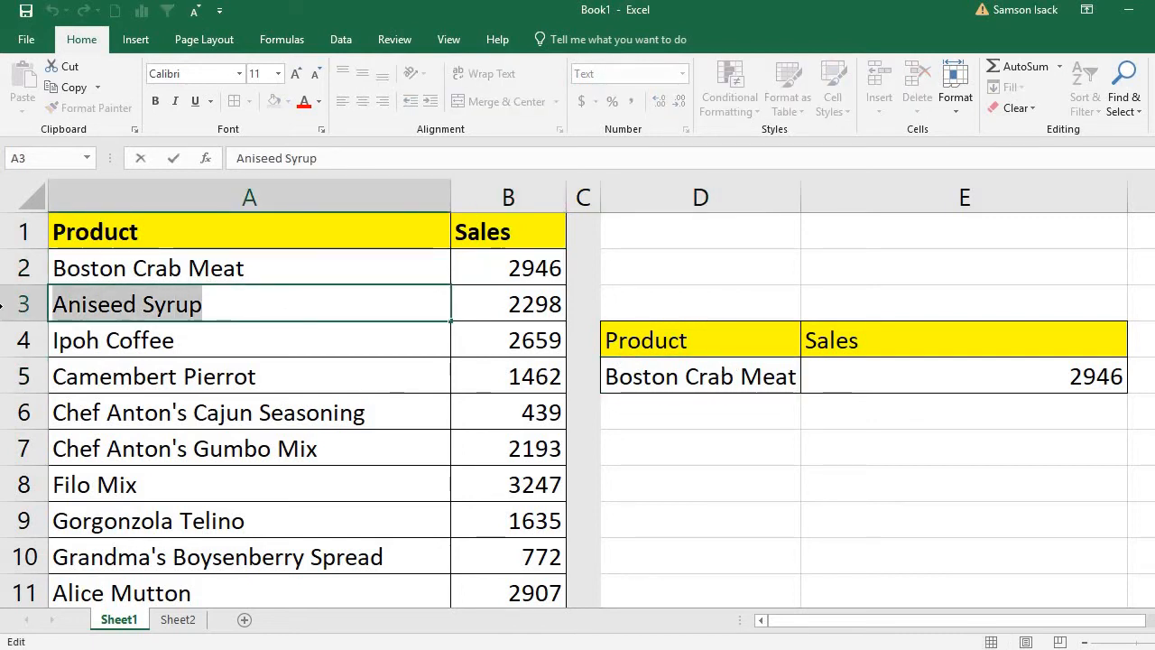
right_click(87, 304)
click(149, 336)
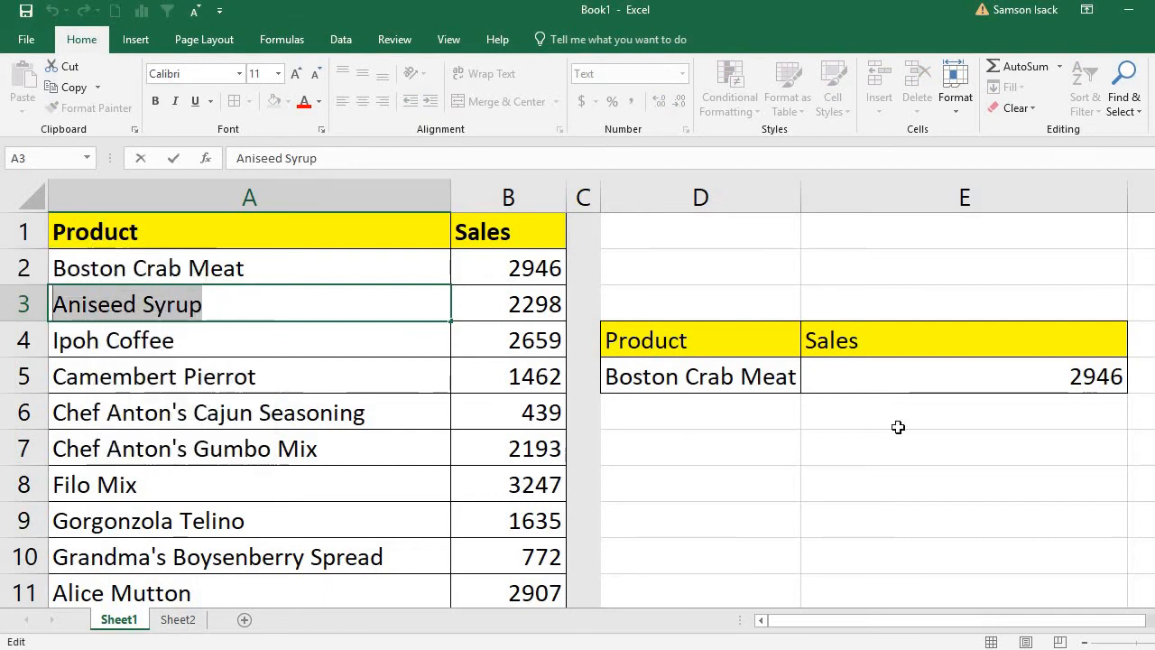
click(685, 376)
right_click(686, 375)
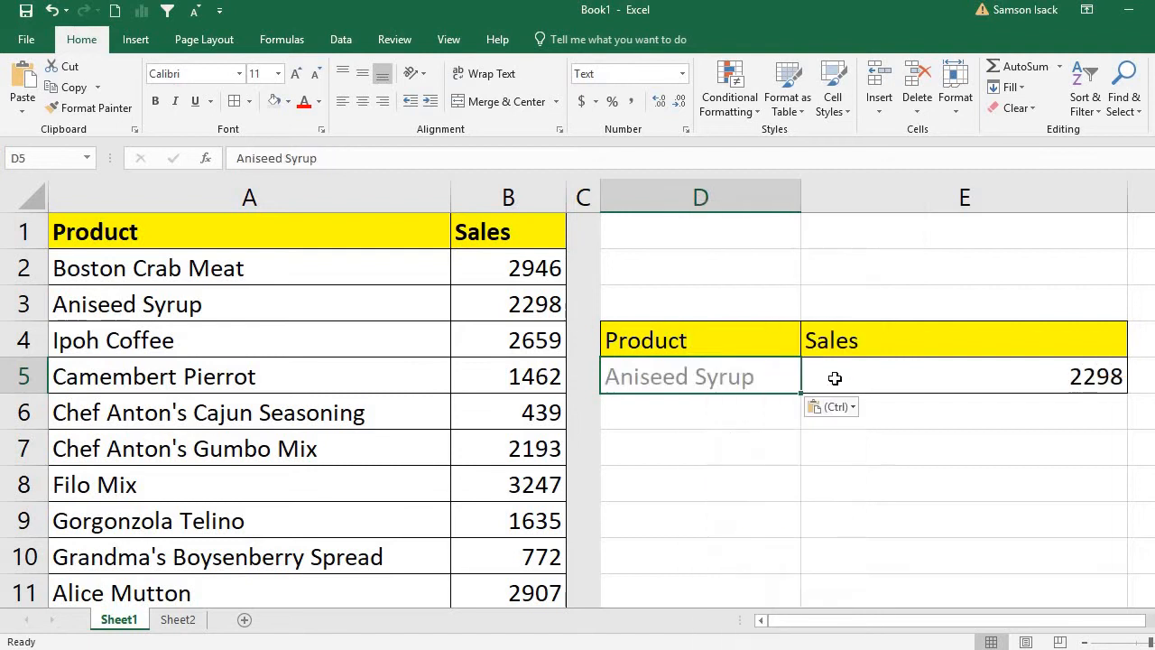
click(727, 348)
click(1024, 382)
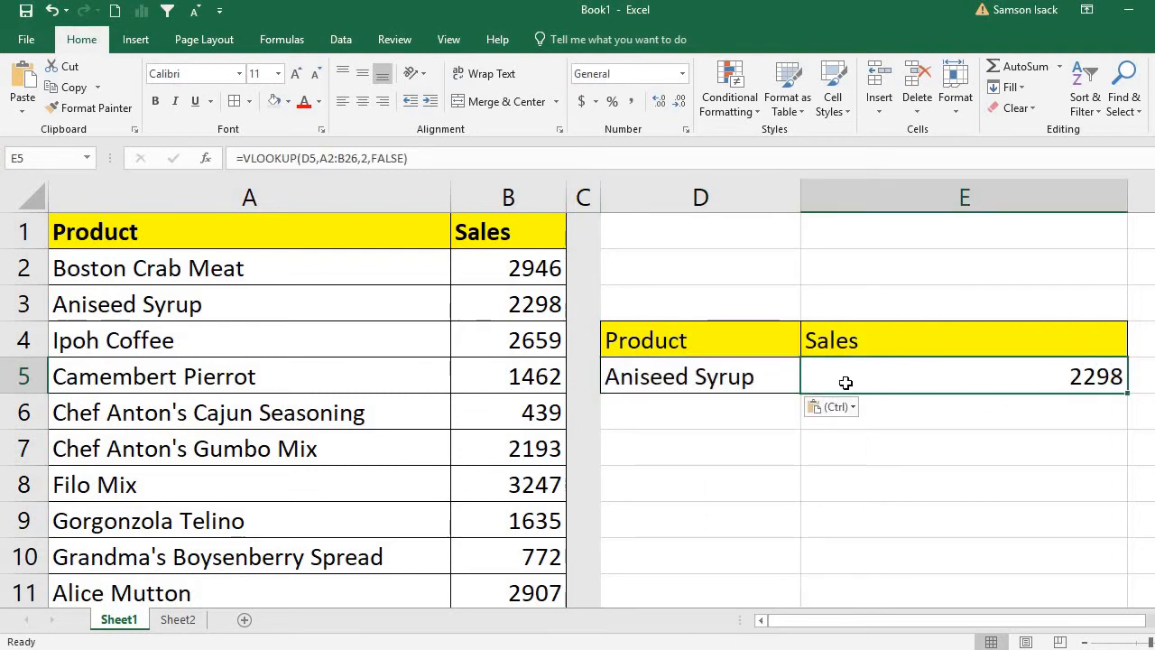
- Change the product name in D5 to the misspelled Anisead Syrup to test the lookup
double_click(675, 379)
key(BackSpace)
text(a)
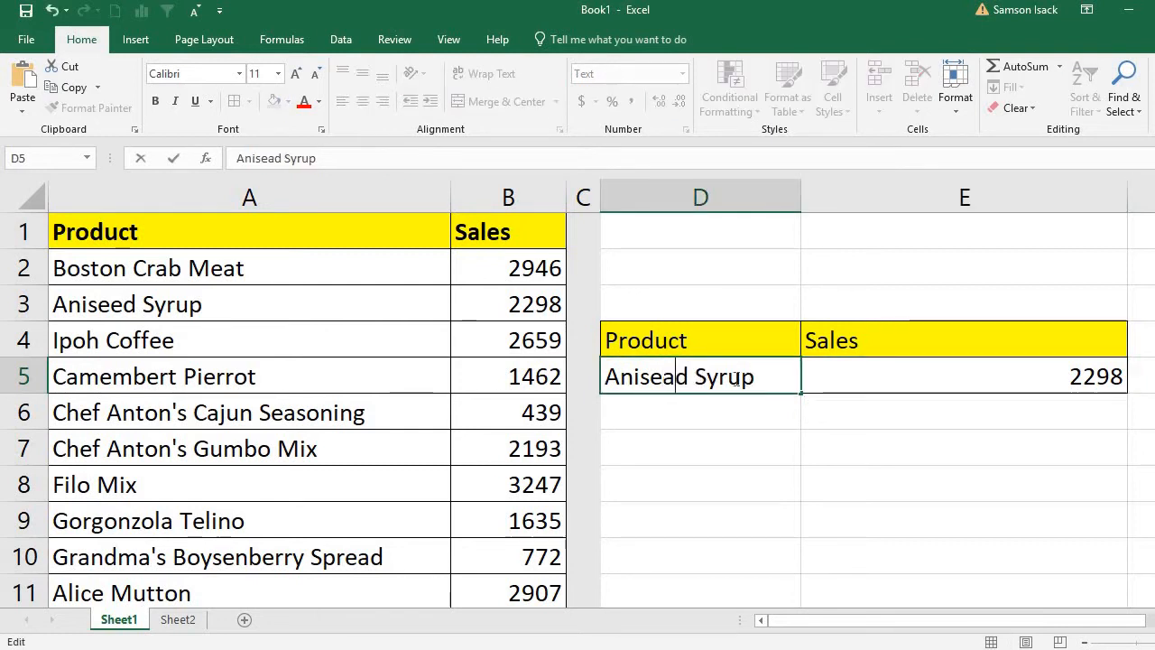
key(Return)
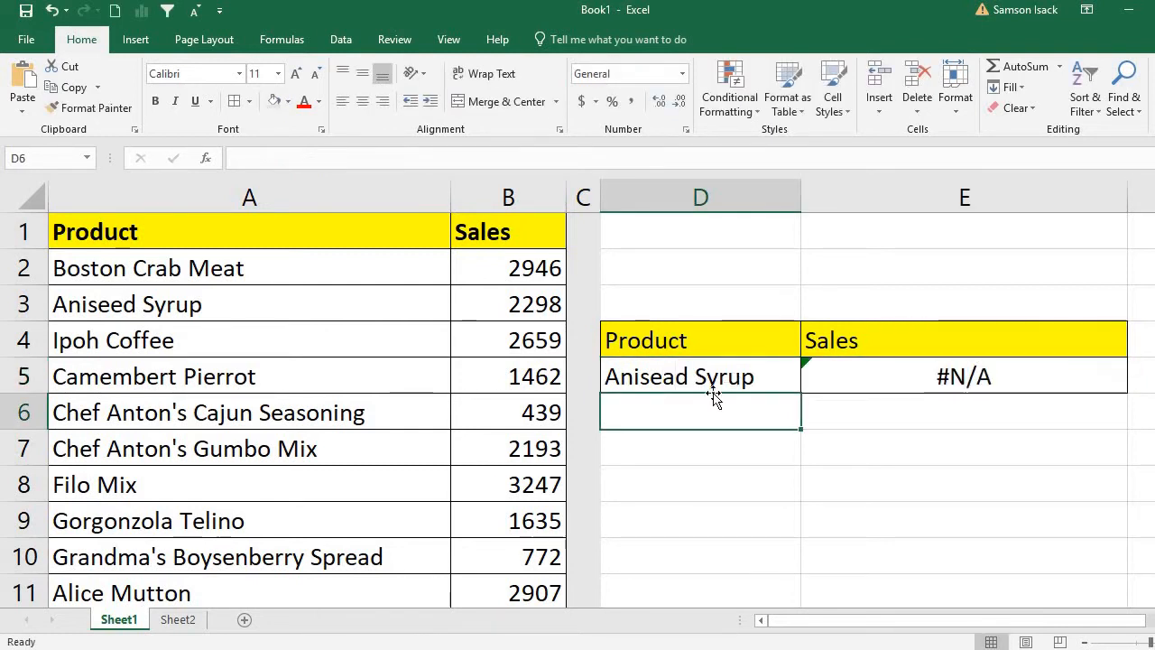
- Enter Coffee Mix, a product missing from the source table, in D5 and check the lookup in E5
click(729, 374)
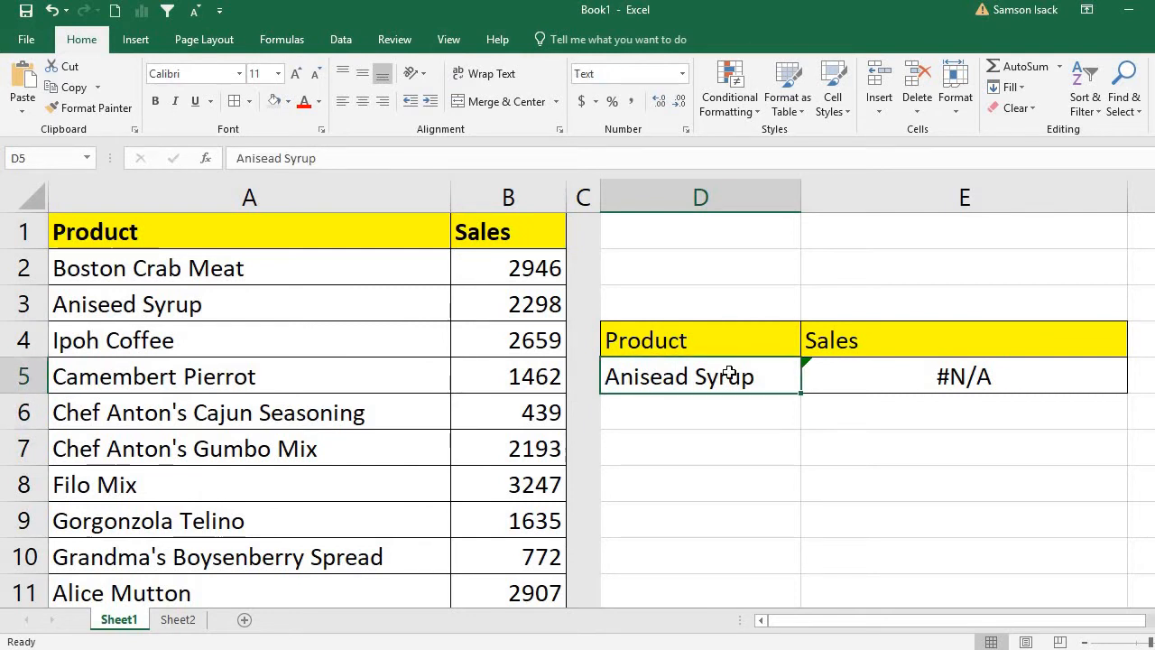
text(Coffe)
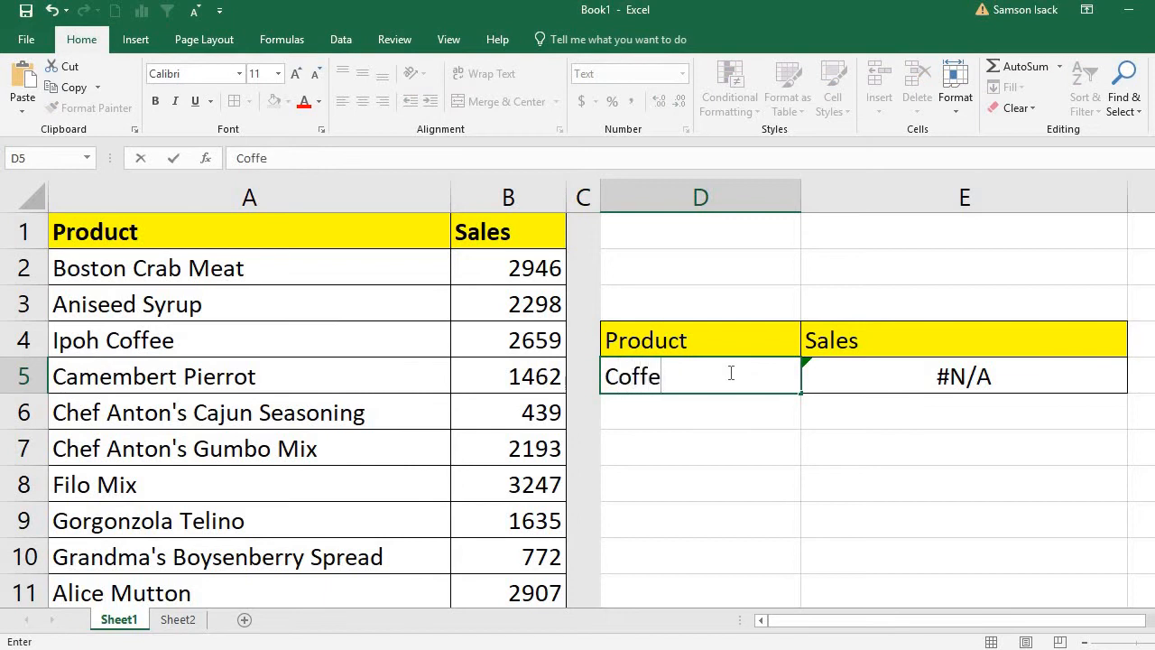
text(e Mi)
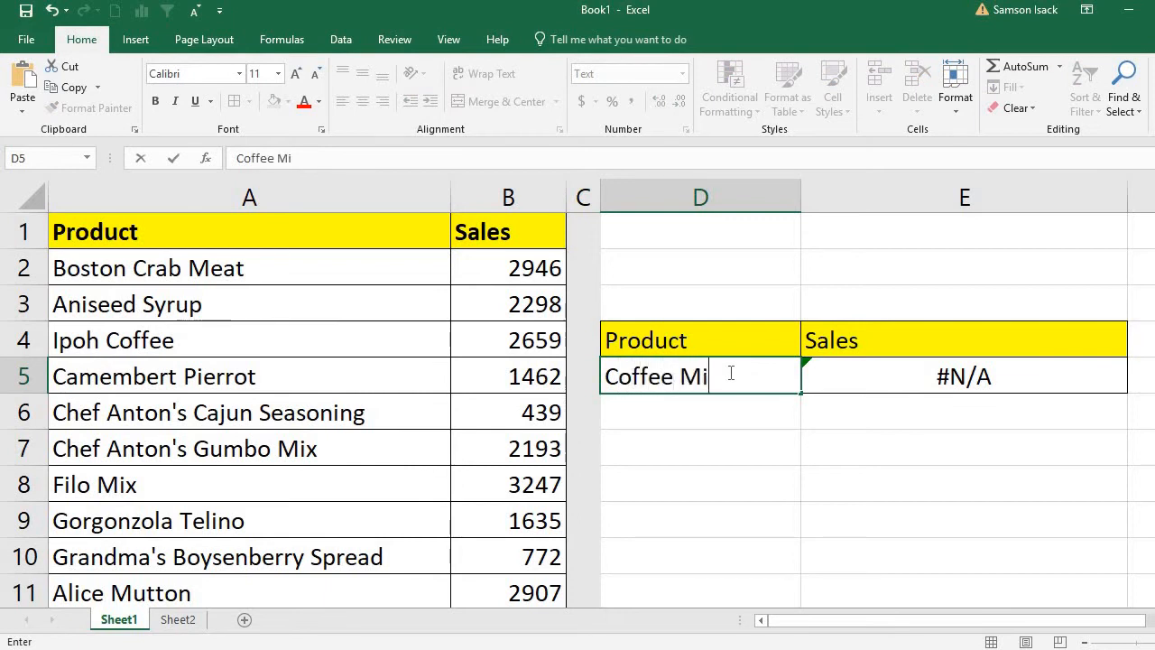
text(x)
key(Return)
click(885, 379)
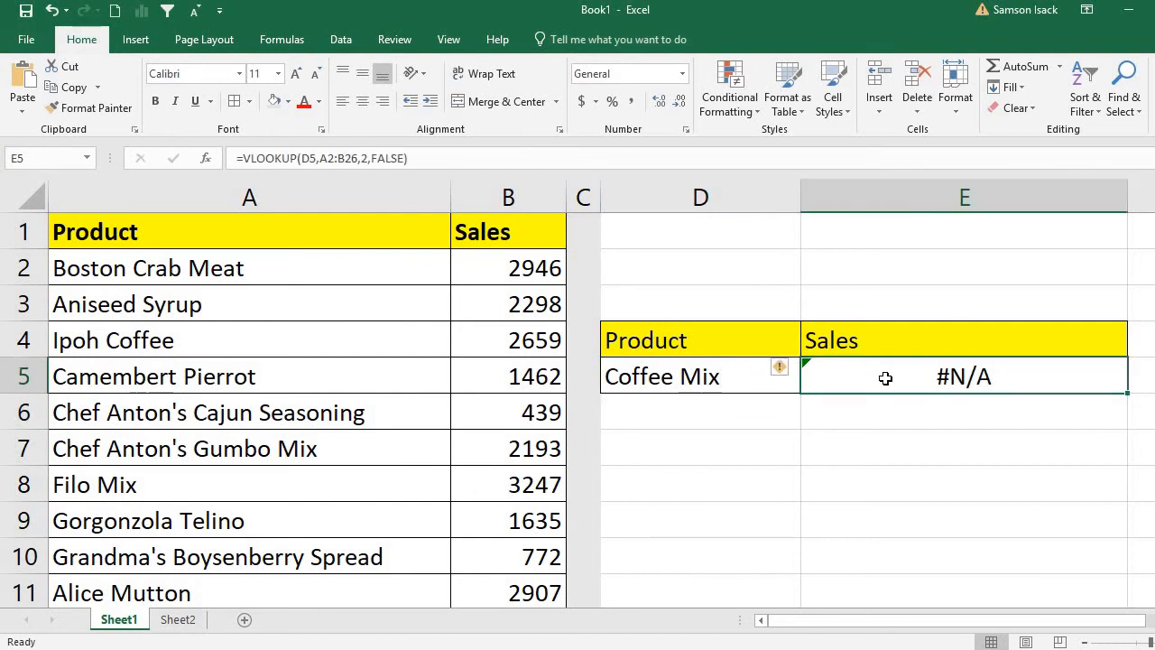
click(751, 382)
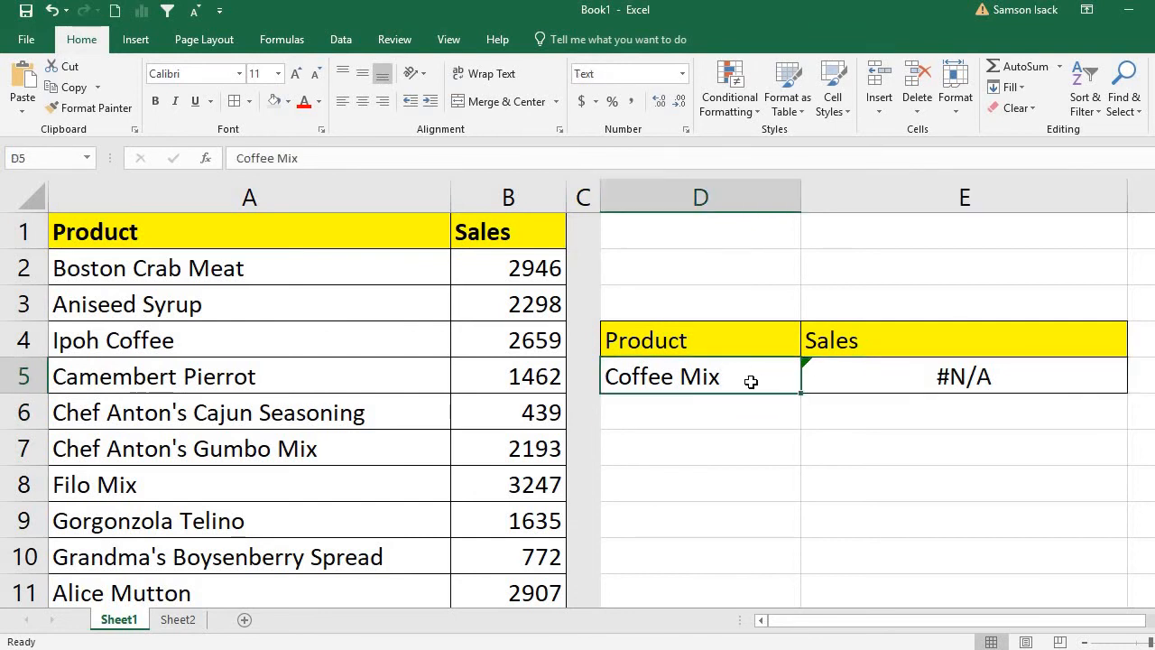
click(999, 380)
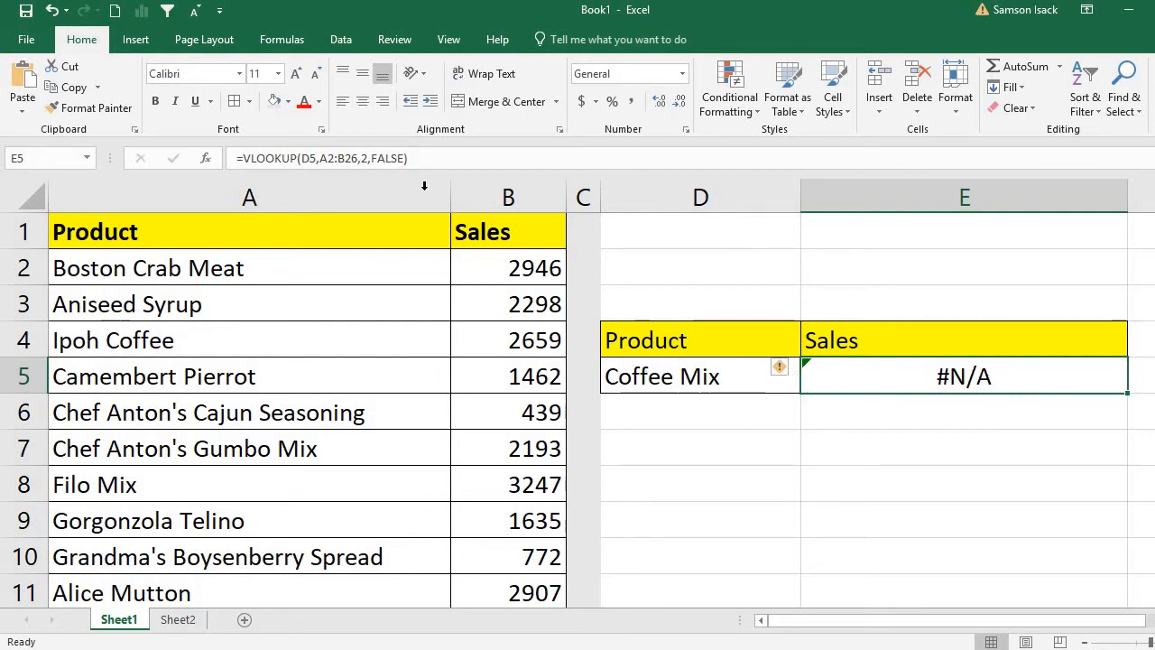
click(243, 157)
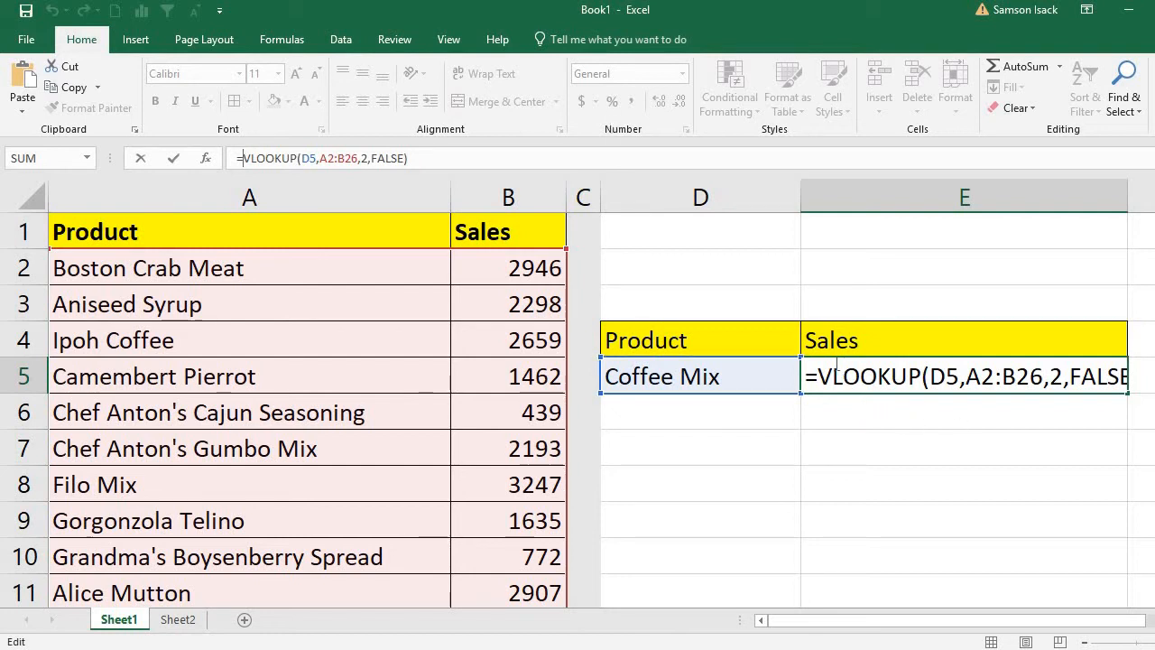
click(797, 189)
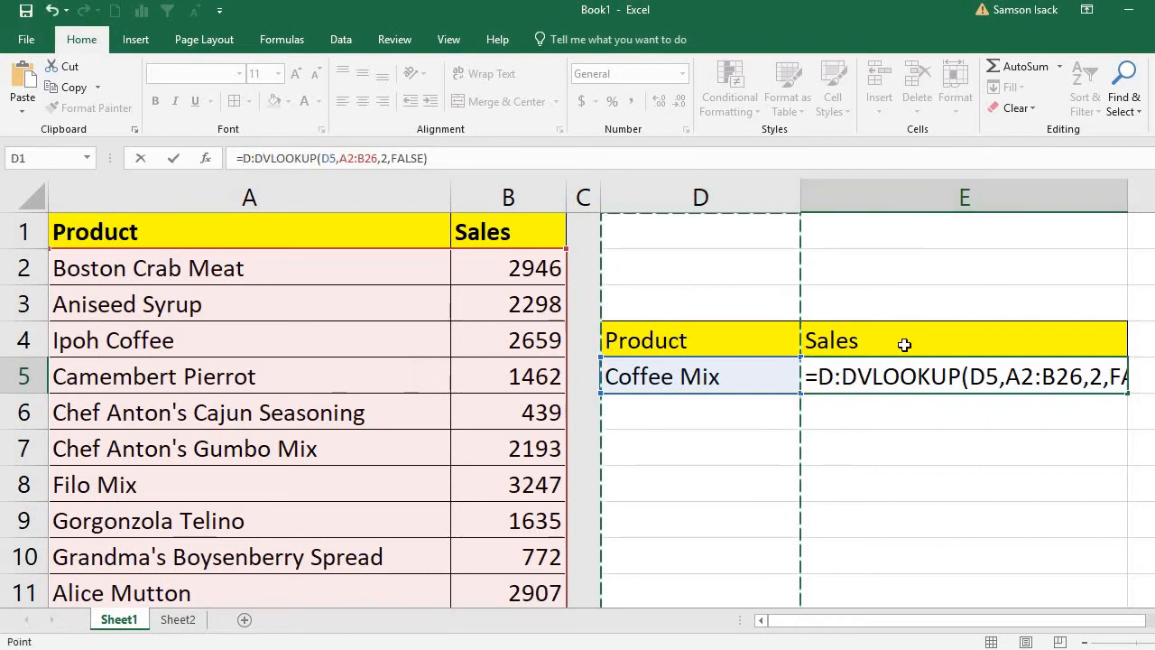
click(860, 378)
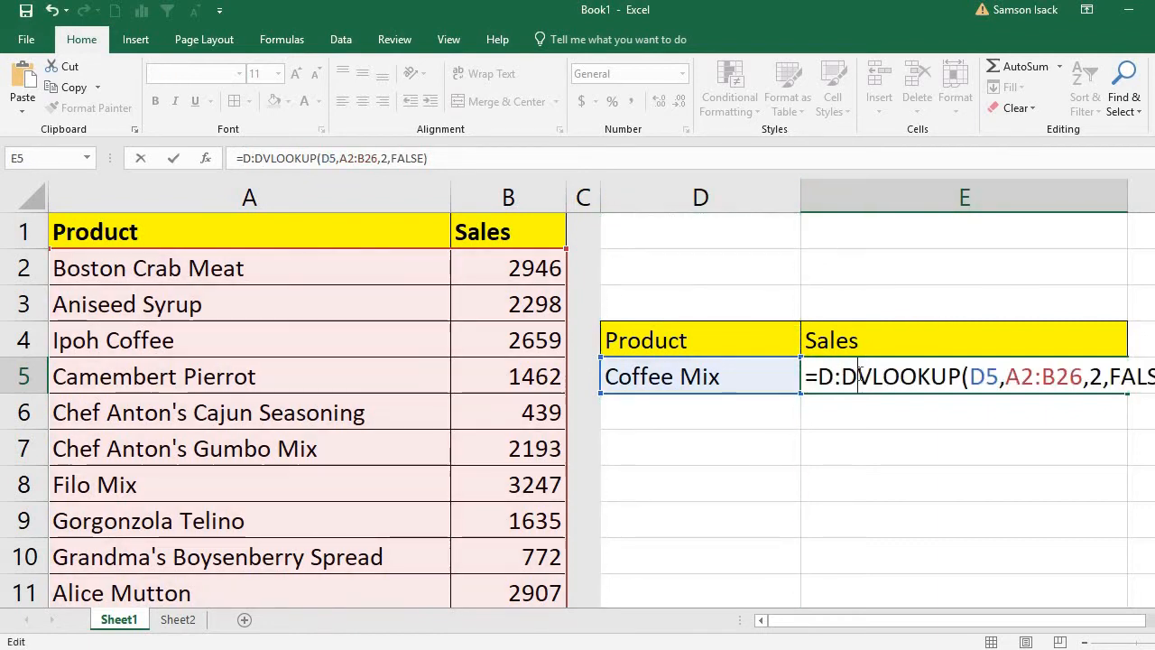
key(BackSpace)
key(BackSpace)
key(BackSpace)
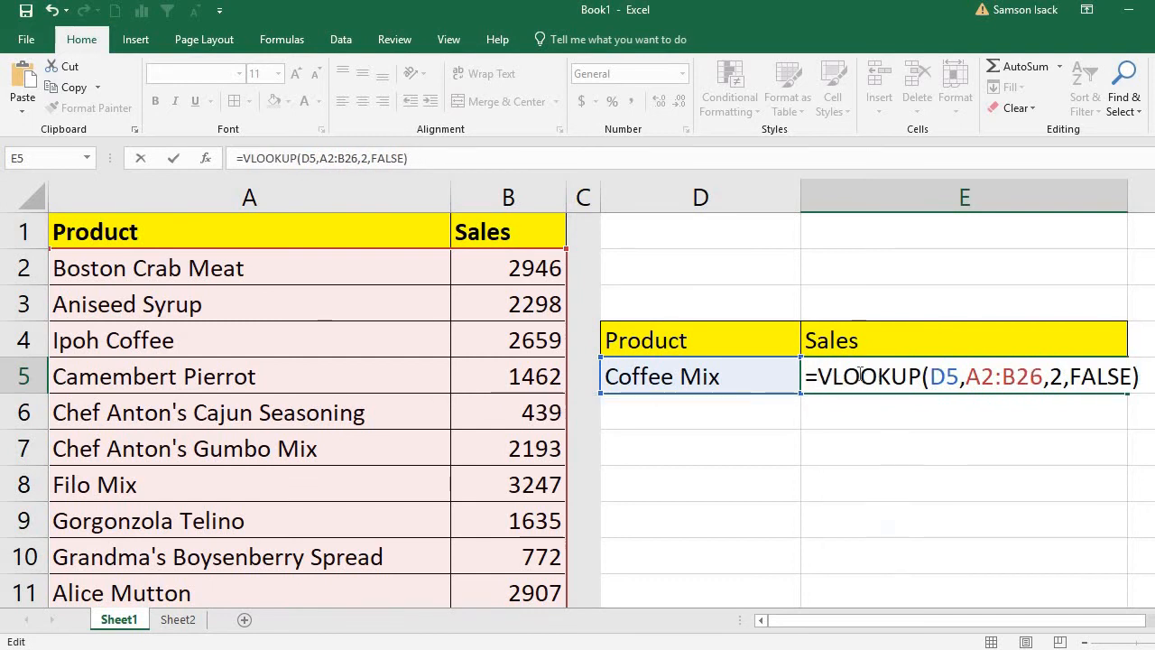
key(Return)
click(861, 373)
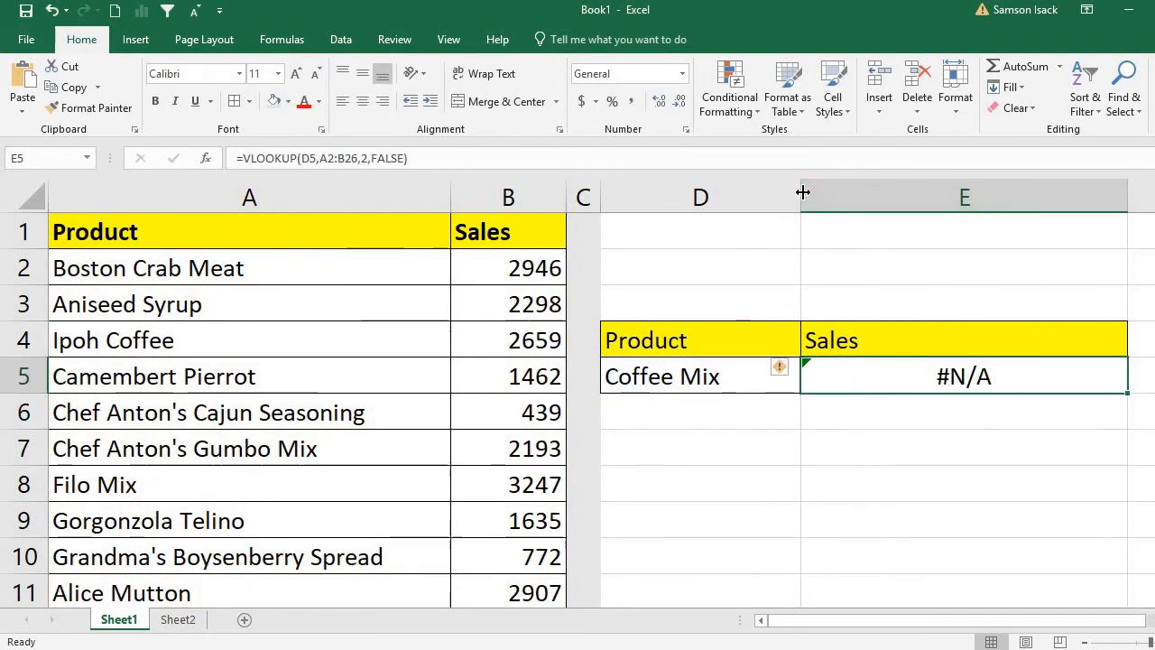
- Narrow column D and insert the opening of an IFNA function before the VLOOKUP in E5
drag(802, 197, 749, 199)
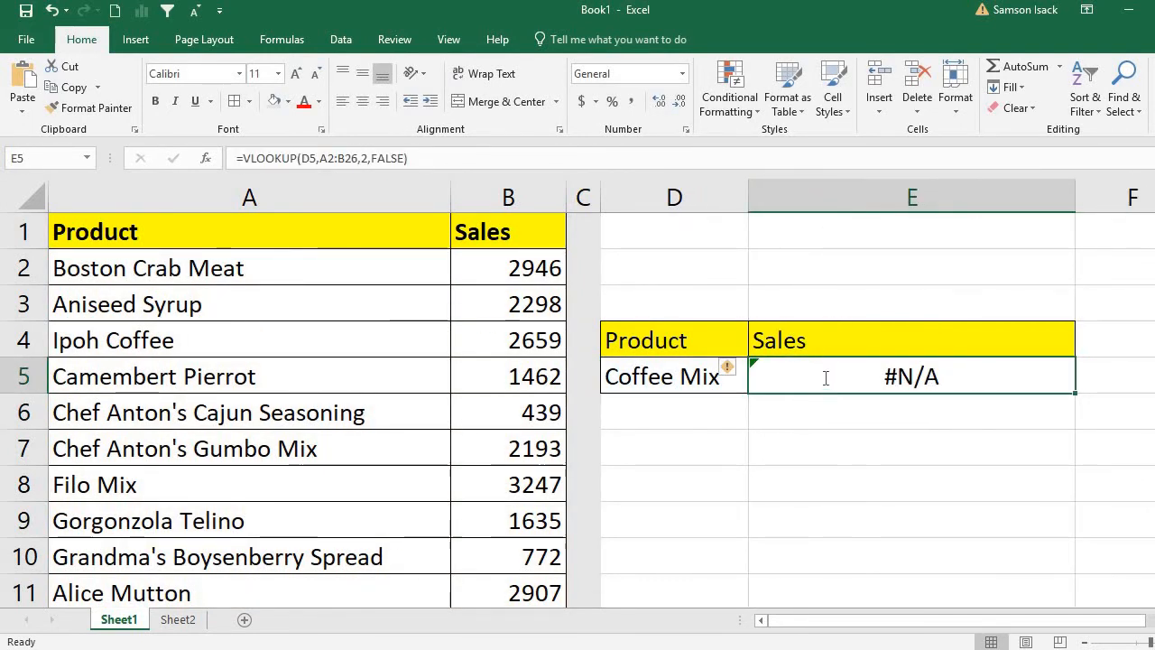
double_click(826, 378)
click(767, 375)
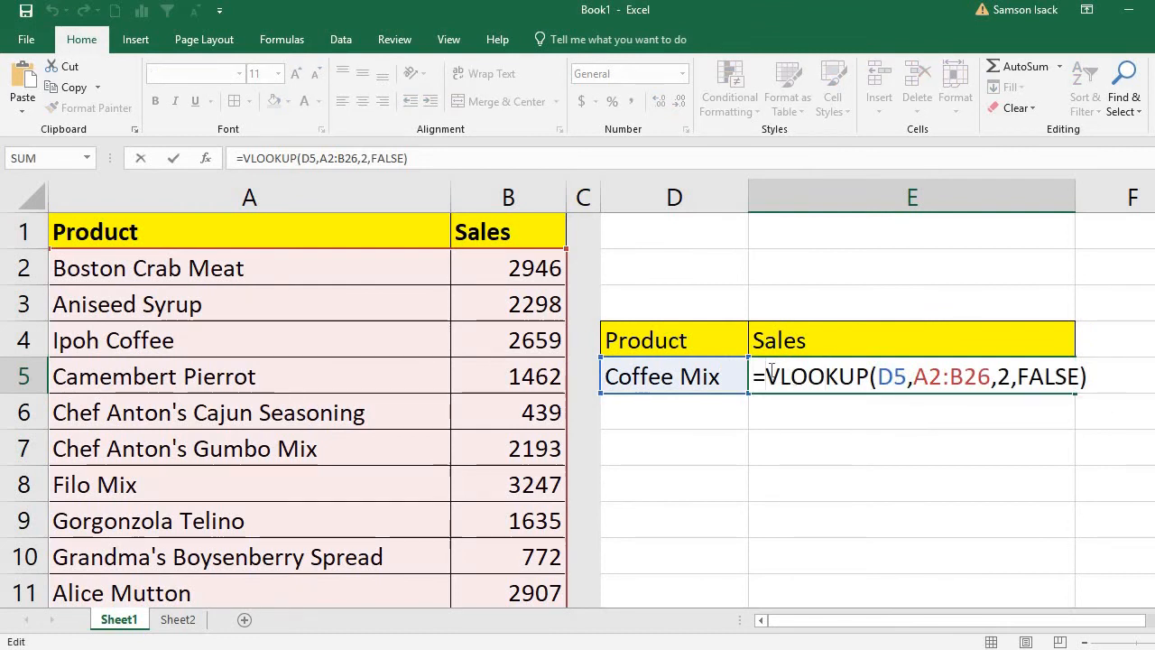
text(IFNA()
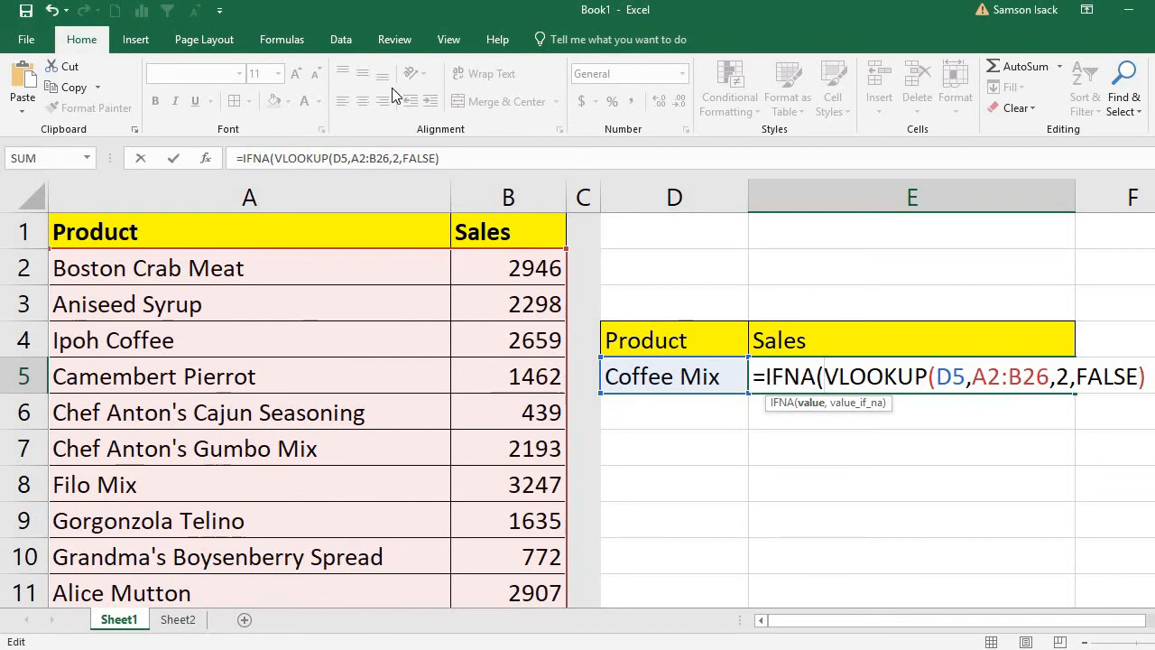
- Add "The Product is NOT available" as the value_if_na argument of the IFNA formula in E5
click(468, 158)
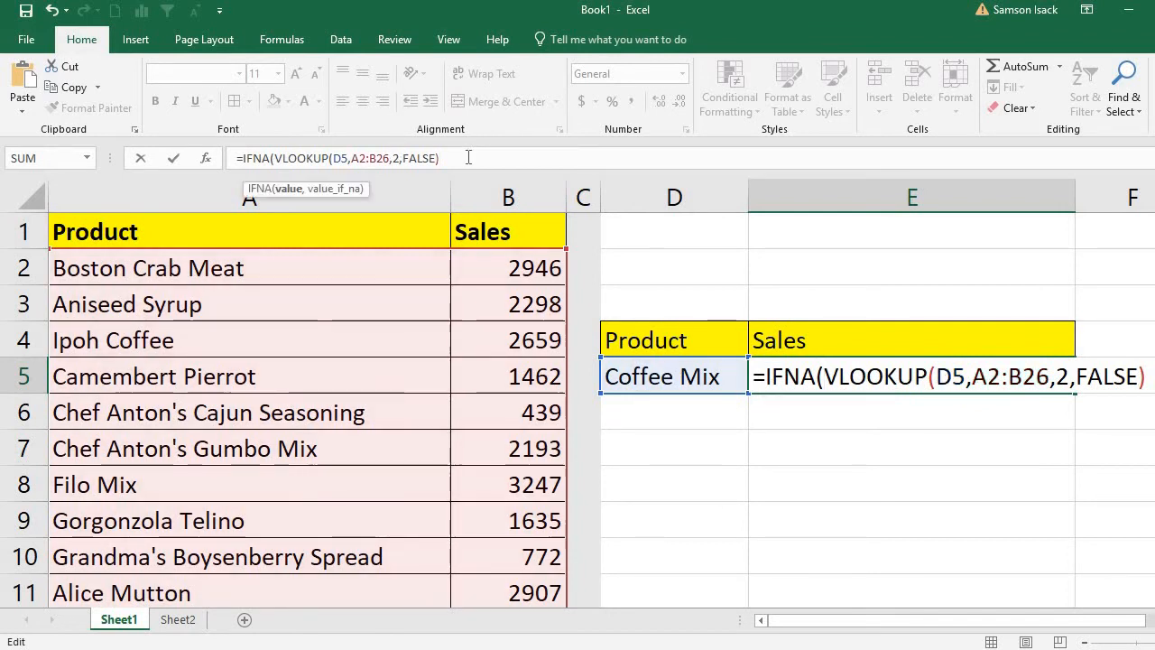
text(,"The)
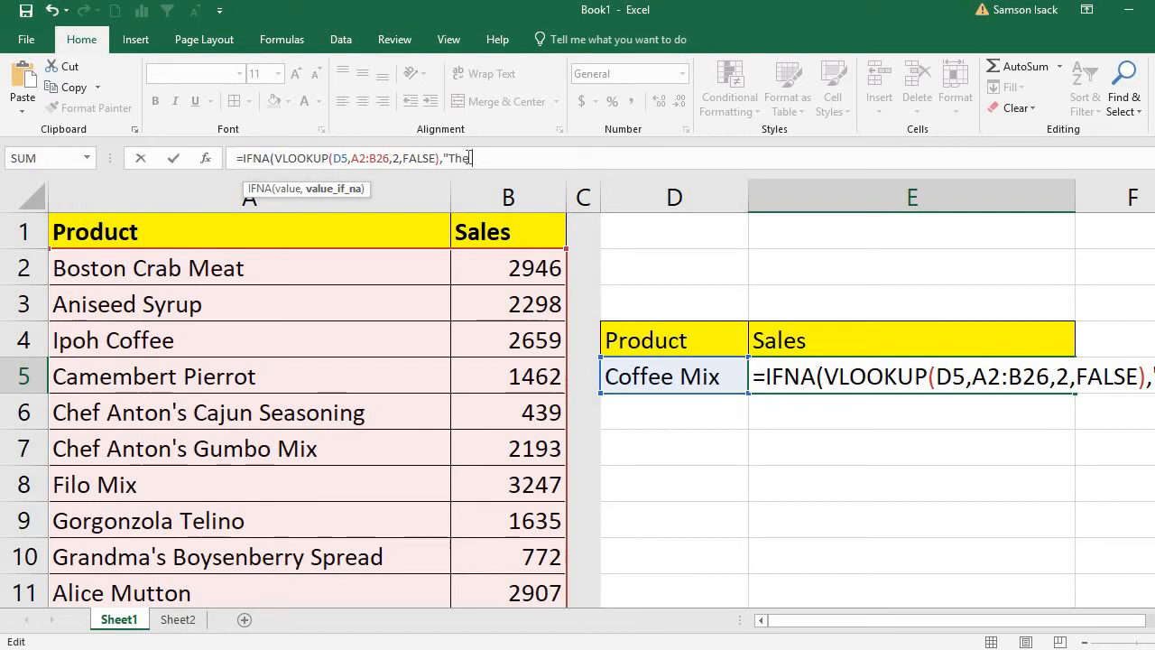
text(Pr)
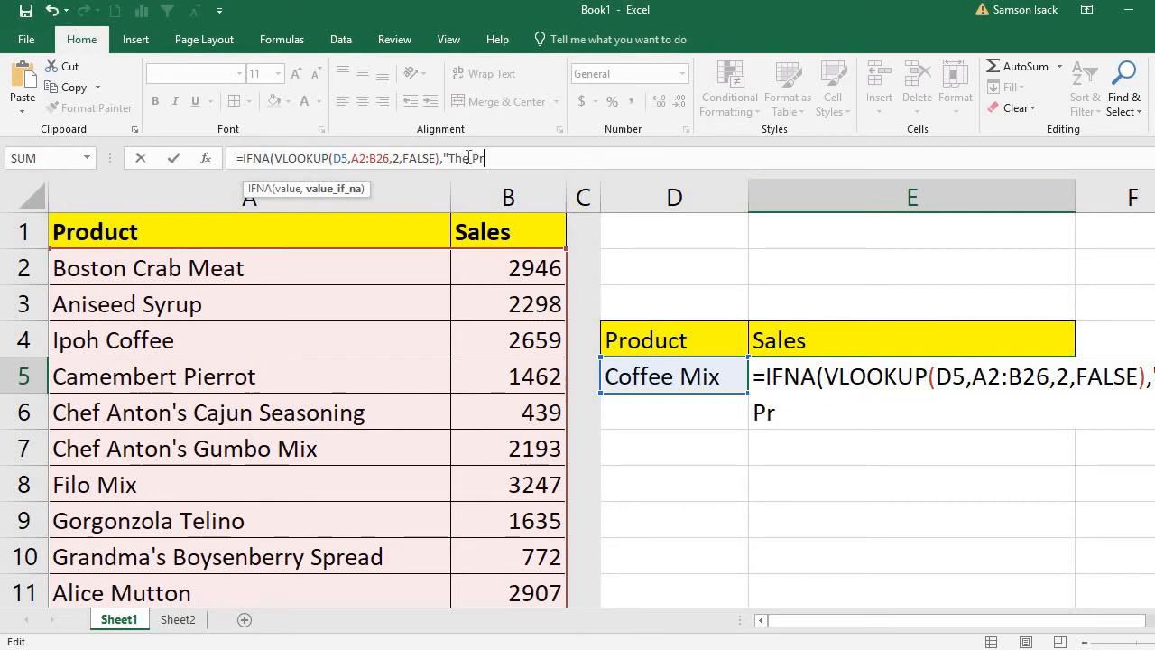
text(oduct)
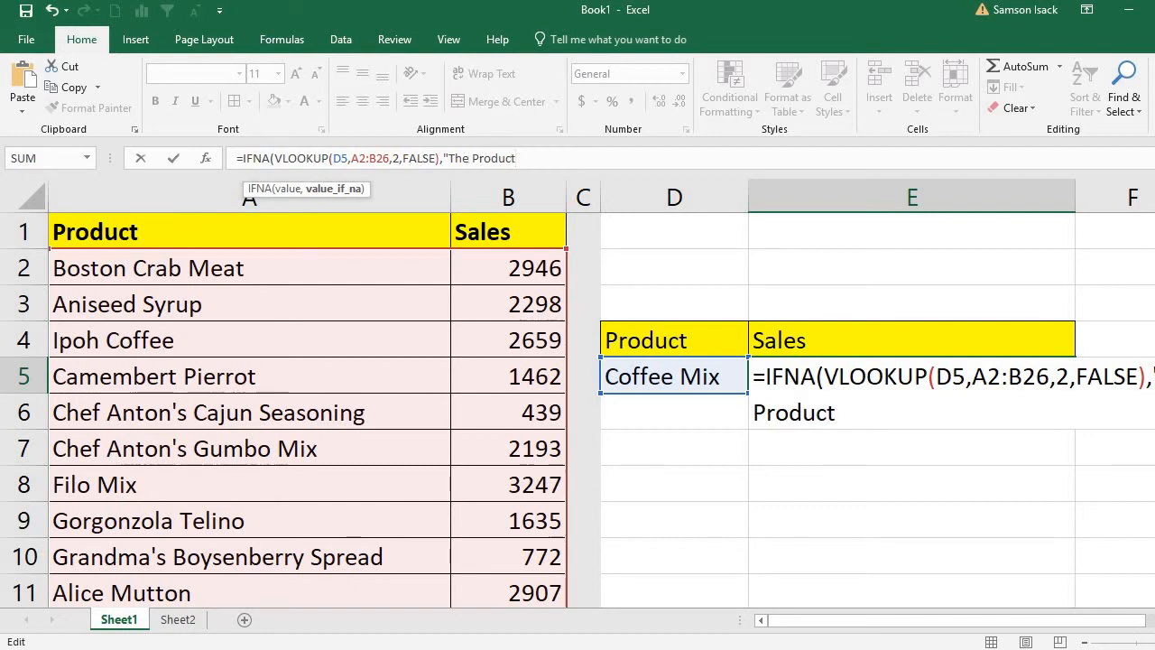
click(1154, 620)
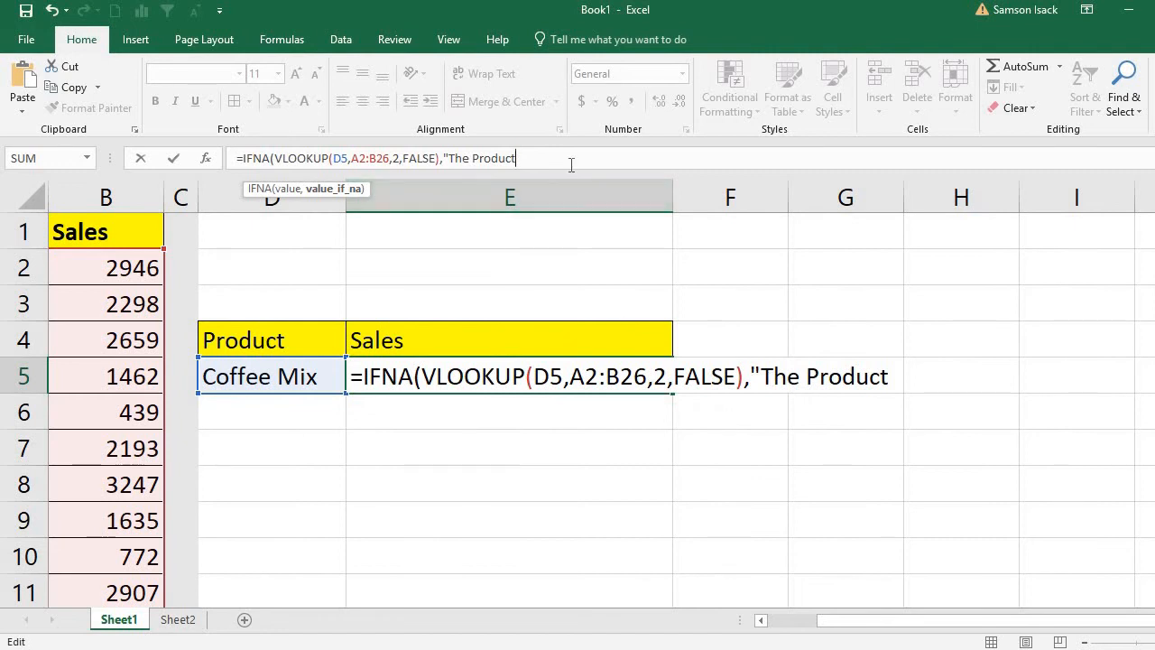
text(NOT av)
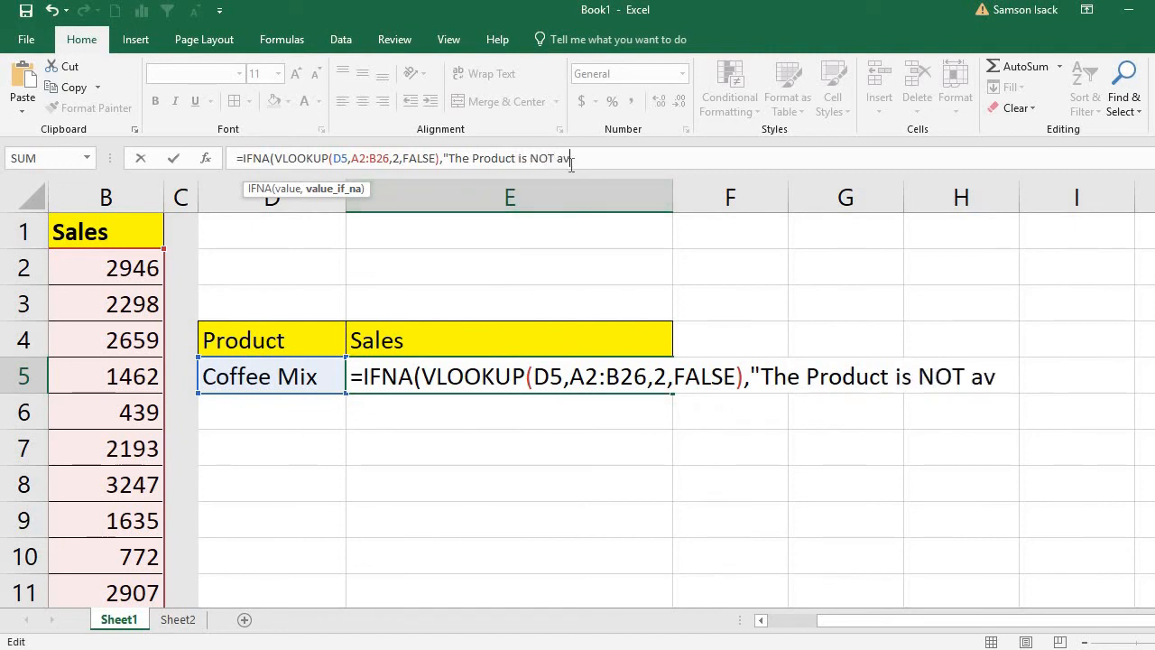
text(ailable")
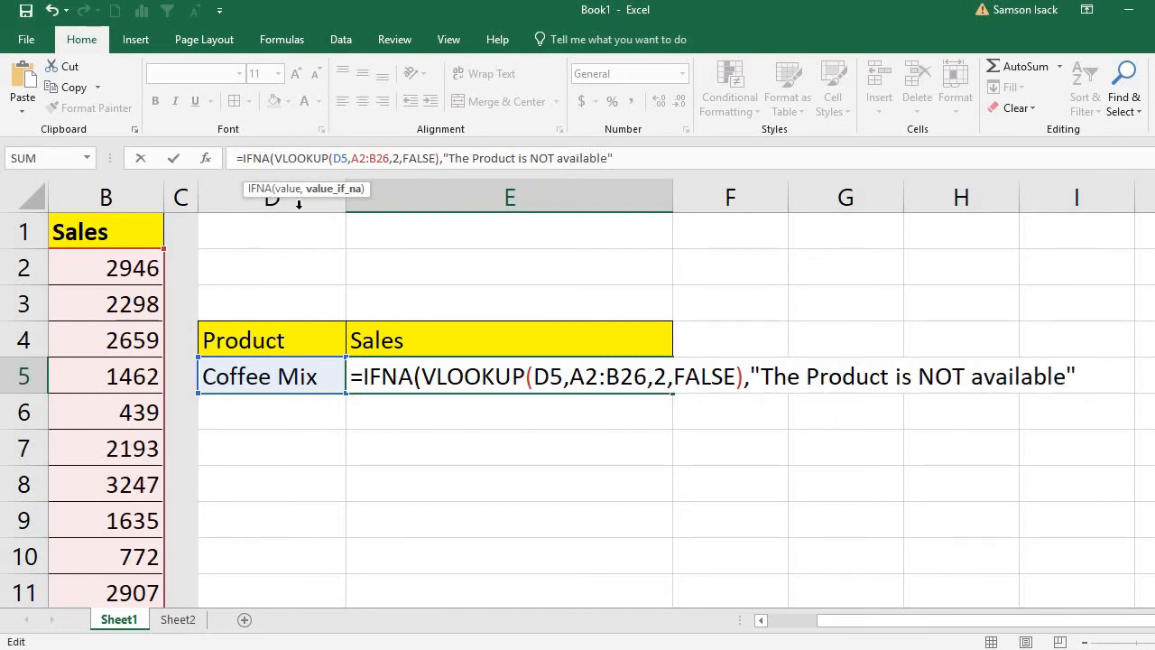
- Review the VLOOKUP as the IFNA value argument, complete the formula with a closing parenthesis, and check E5
click(436, 379)
drag(423, 379, 746, 379)
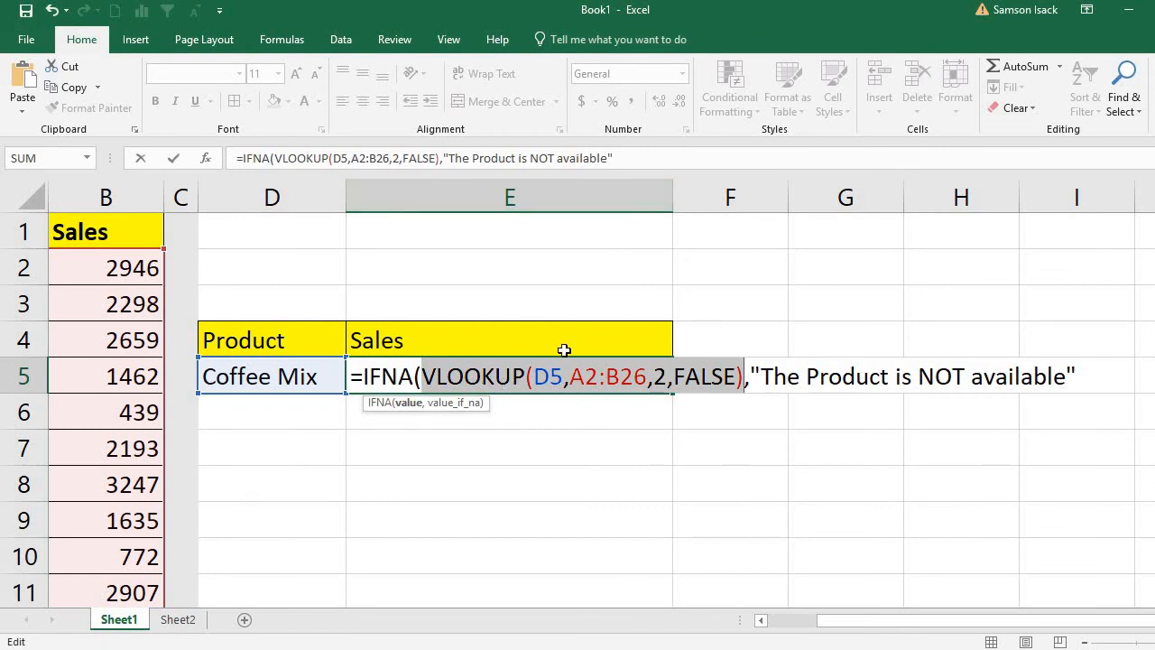
click(657, 158)
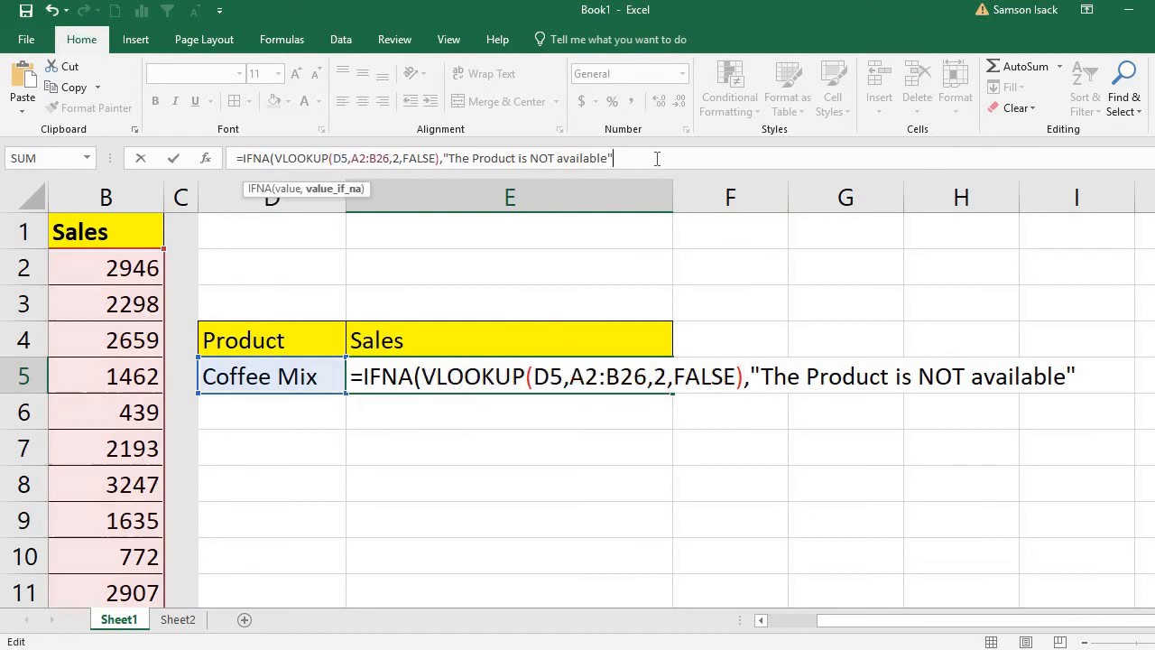
text())
key(Return)
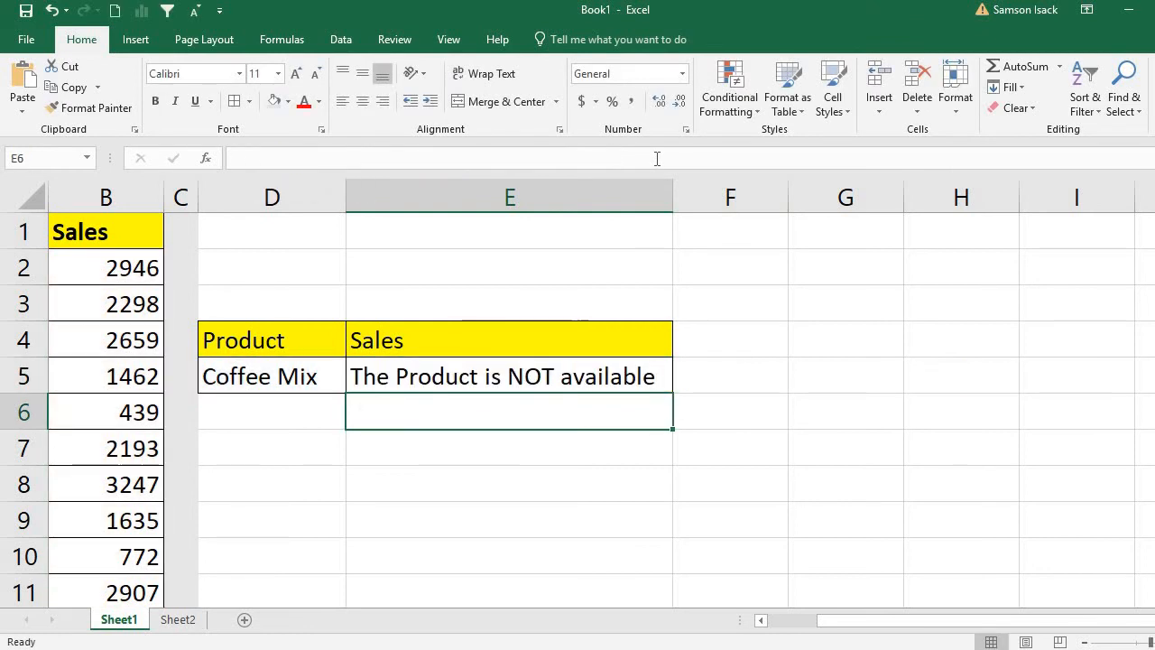
click(426, 378)
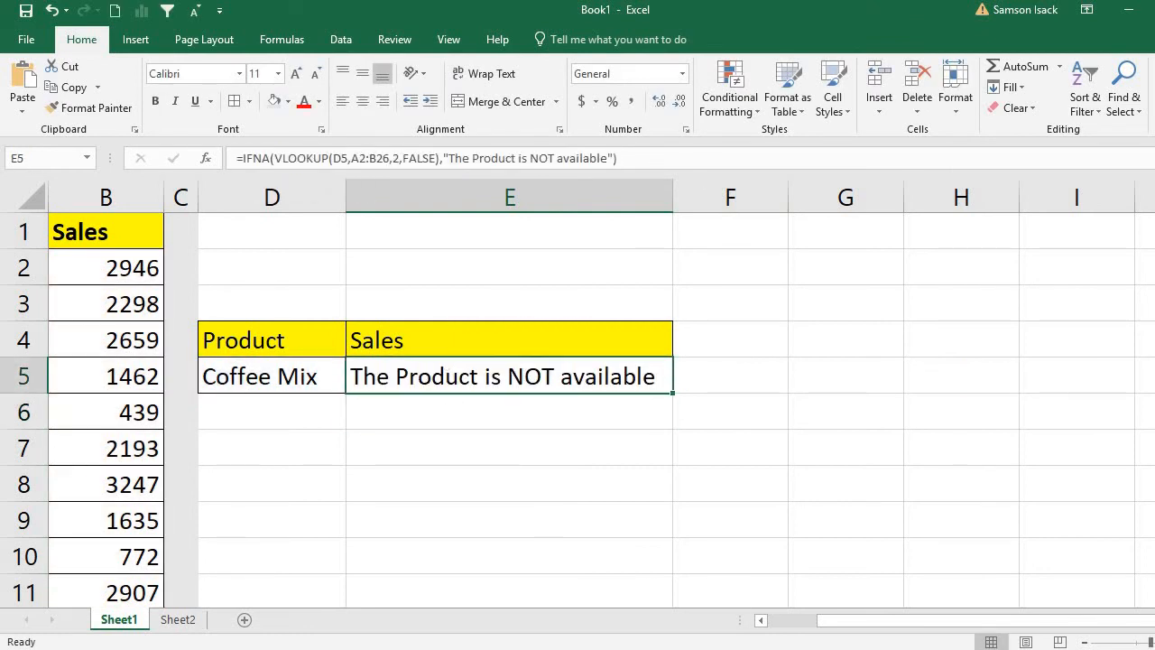
click(761, 620)
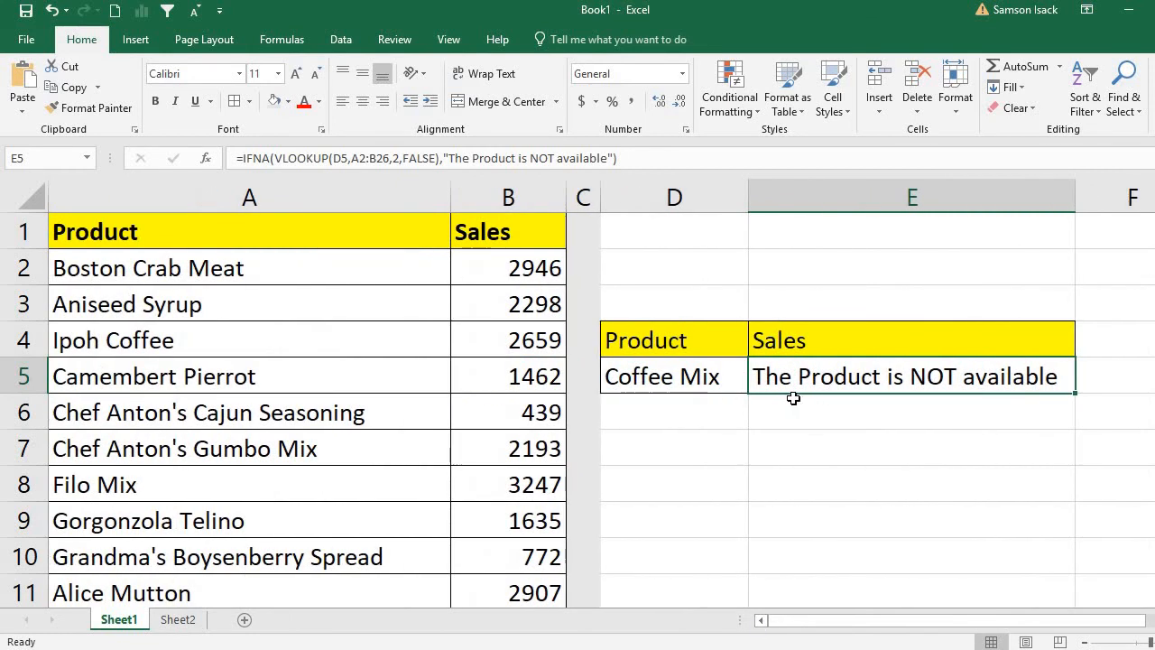
- Replace the product in D5 with Boston Crab Meat copied from A2, check E5, and autofit column D
click(217, 264)
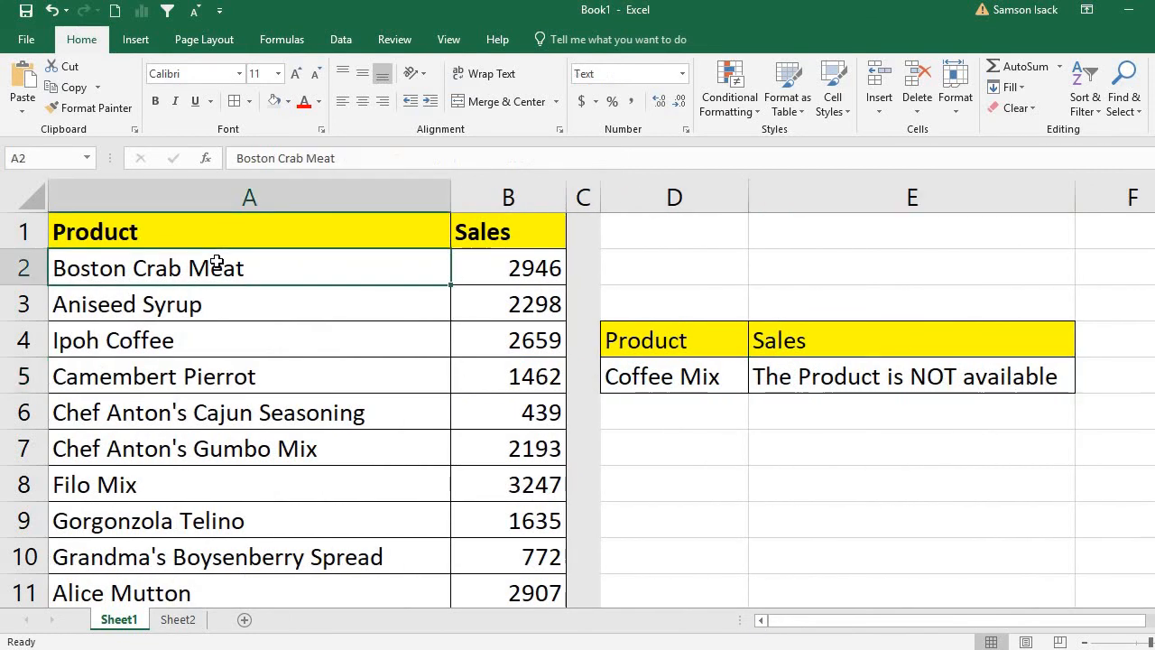
right_click(218, 262)
click(273, 291)
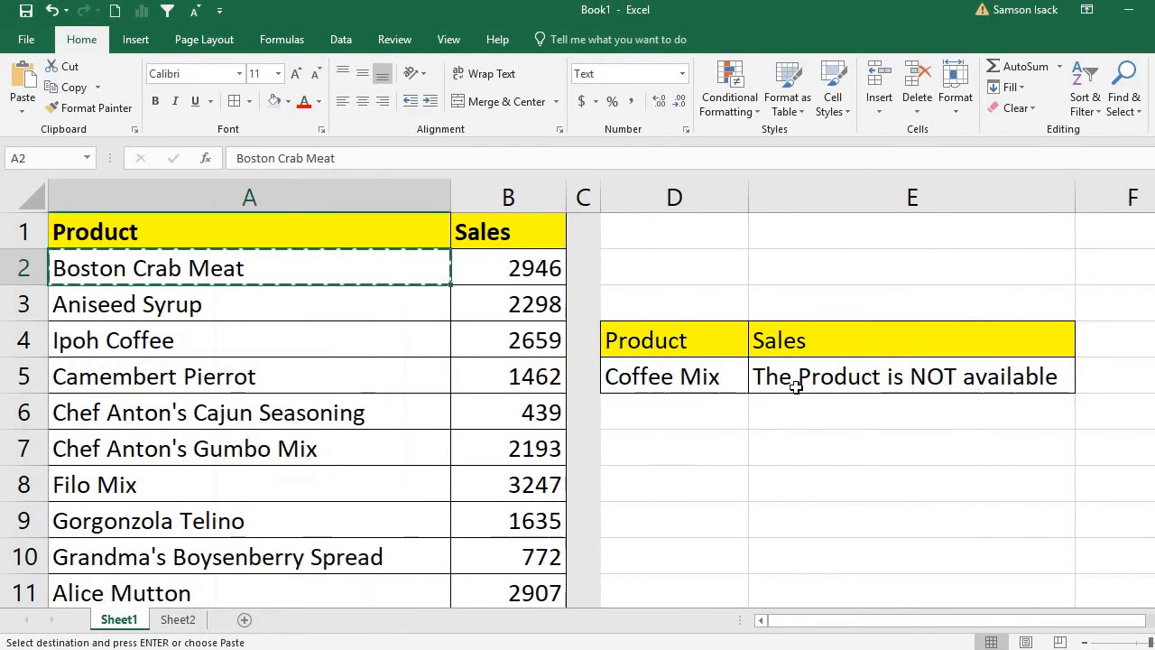
right_click(702, 377)
click(737, 343)
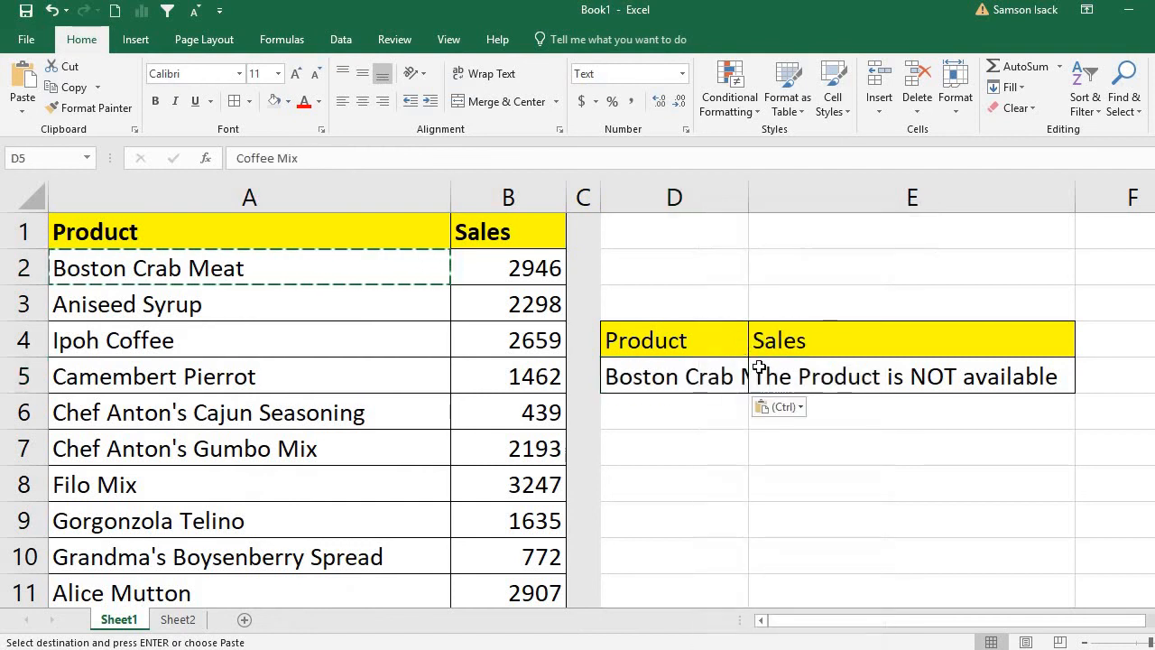
click(982, 382)
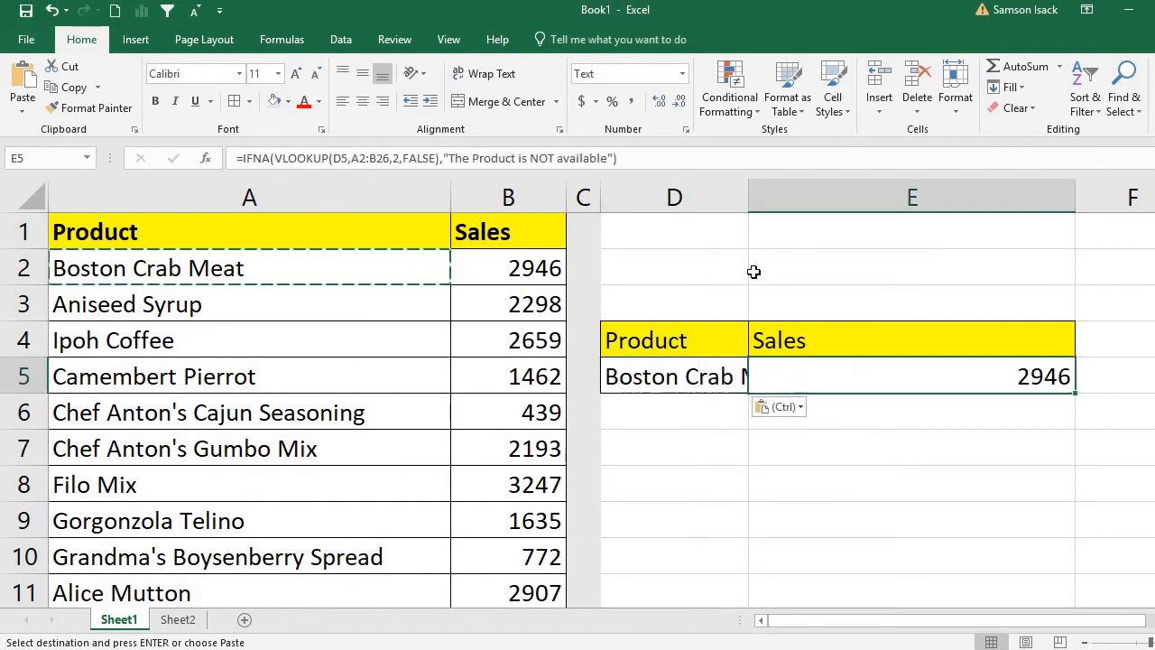
double_click(749, 196)
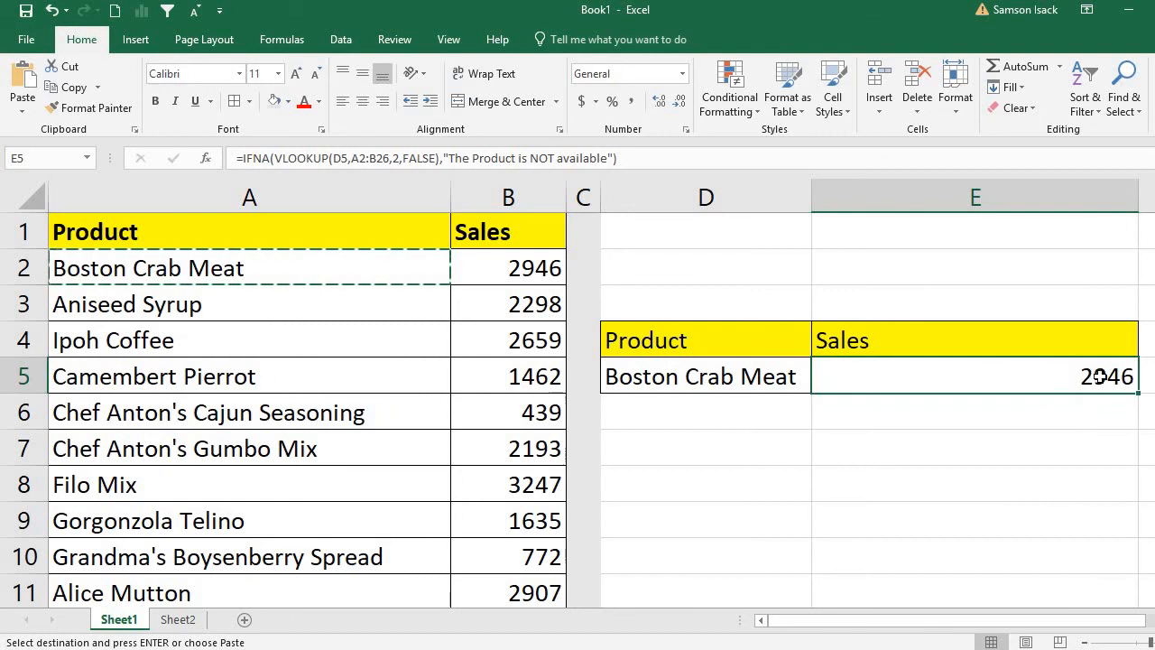
- Change the product name in D5 to the misspelled Boston Creb Meat and check the IFNA formula in E5
double_click(723, 377)
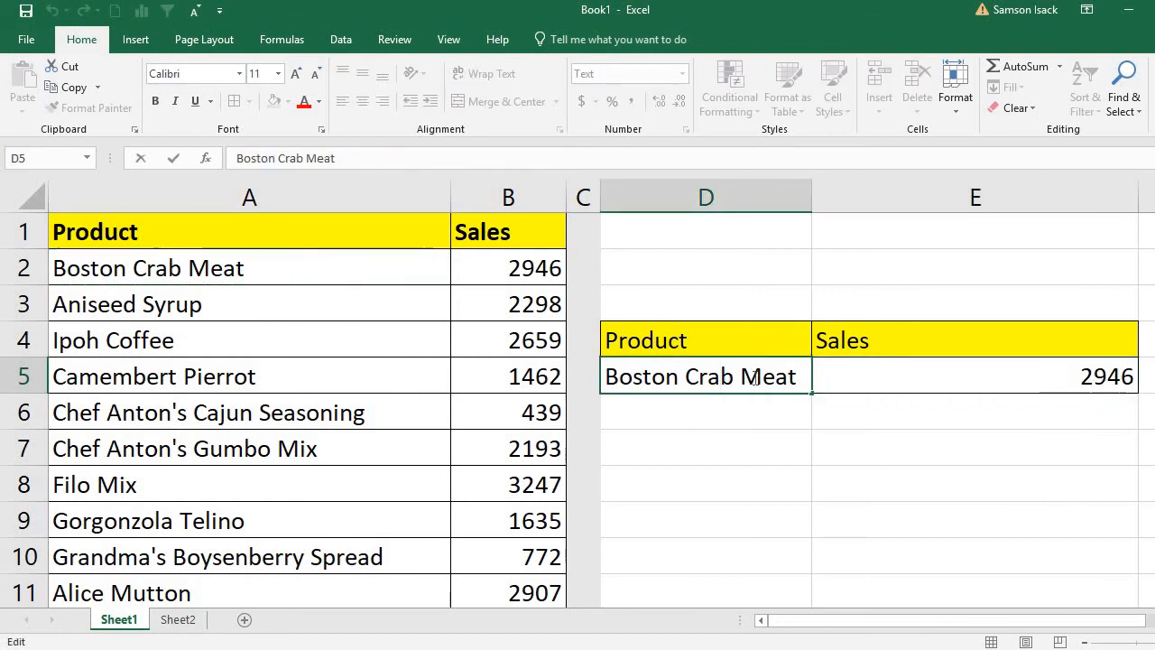
key(BackSpace)
text(e)
key(Return)
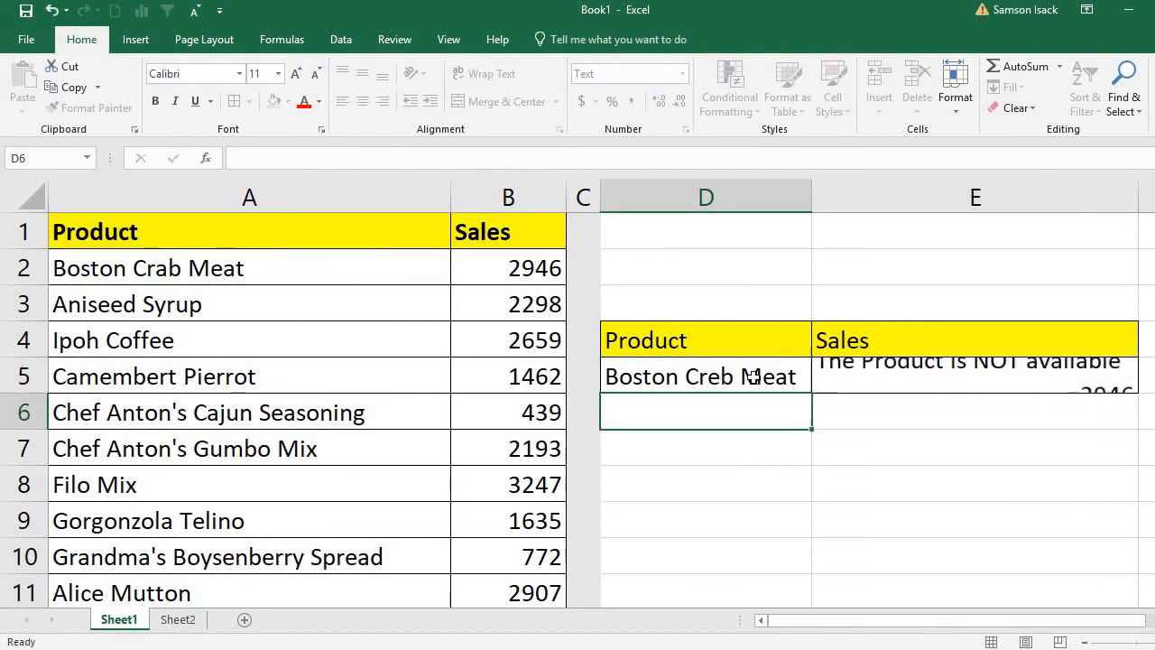
click(998, 373)
click(738, 379)
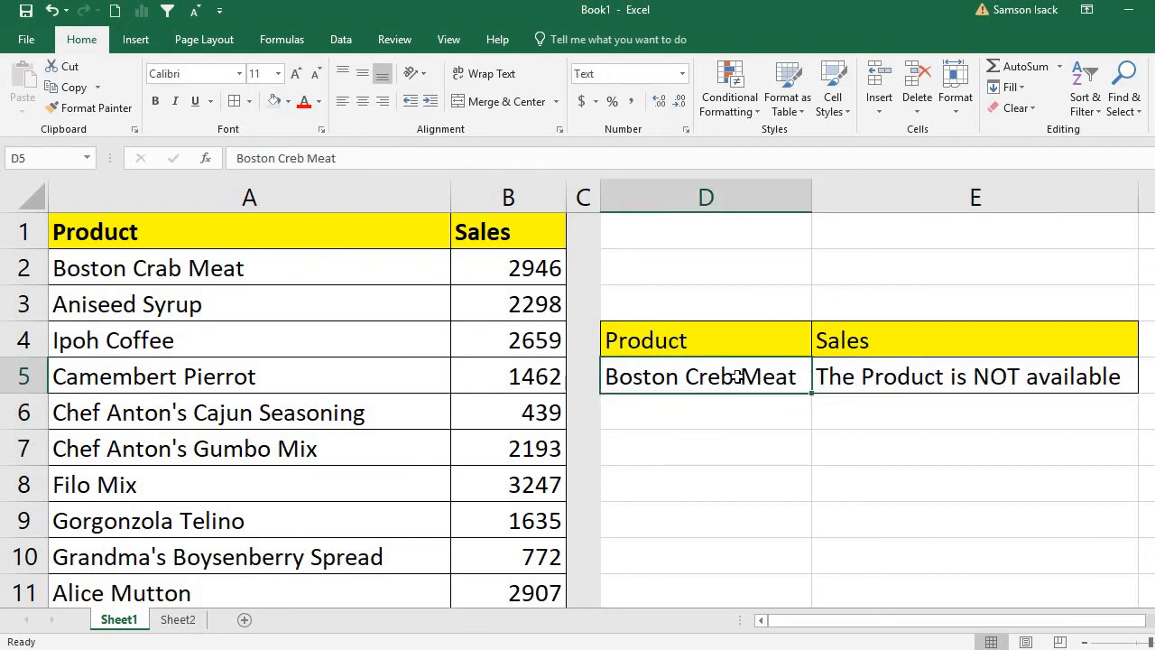